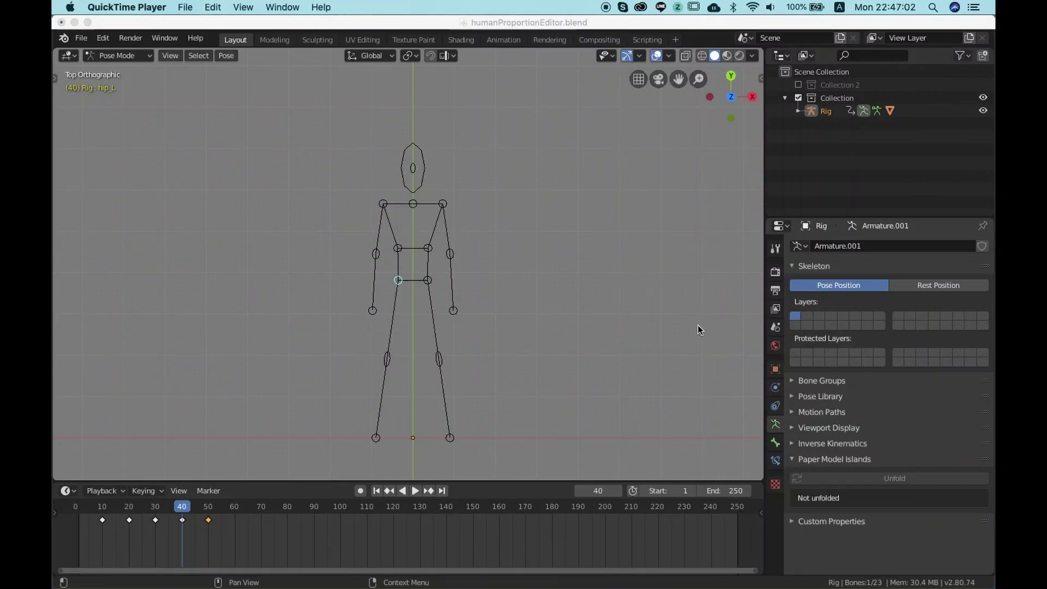
# - Move the right hip joint lower and wider to broaden the hips
pyautogui.click(415, 169)
pyautogui.click(416, 171)
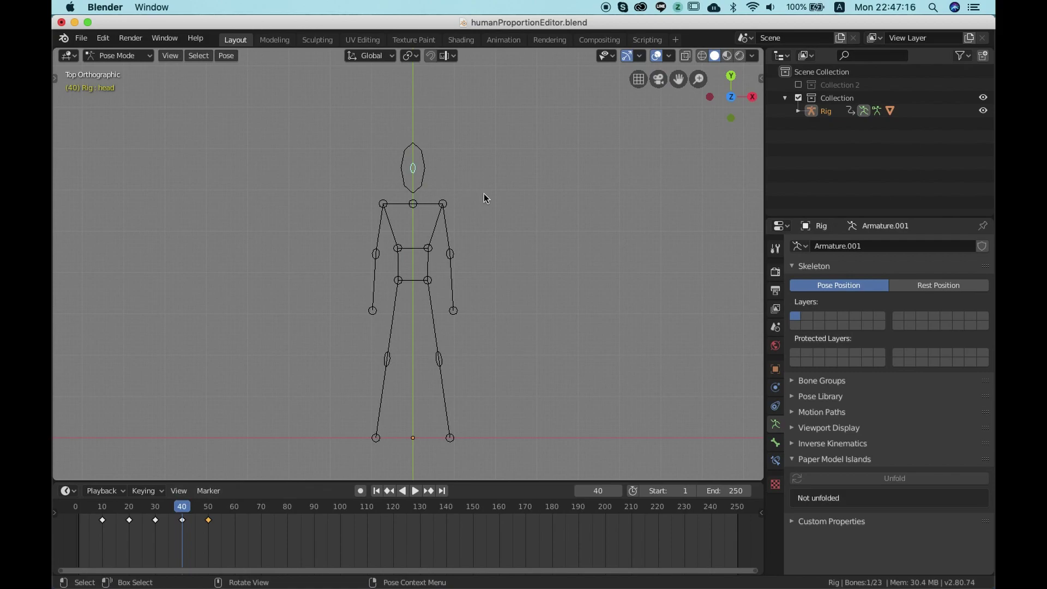
pyautogui.click(429, 282)
pyautogui.press('g')
pyautogui.click(452, 291)
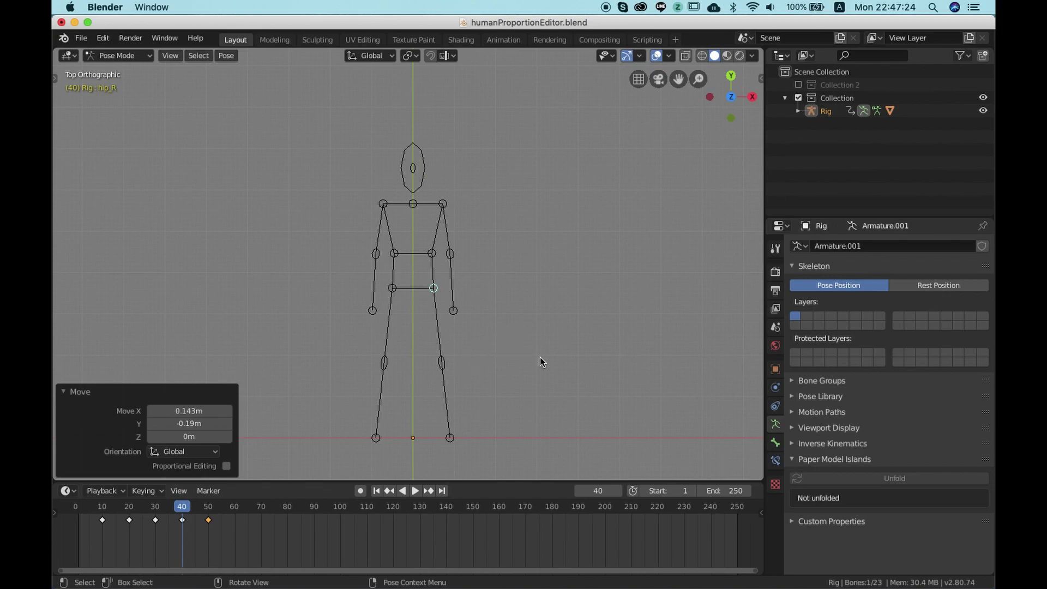
pyautogui.keyDown('shift'); pyautogui.hscroll(-5, 314, 316); pyautogui.keyUp('shift')
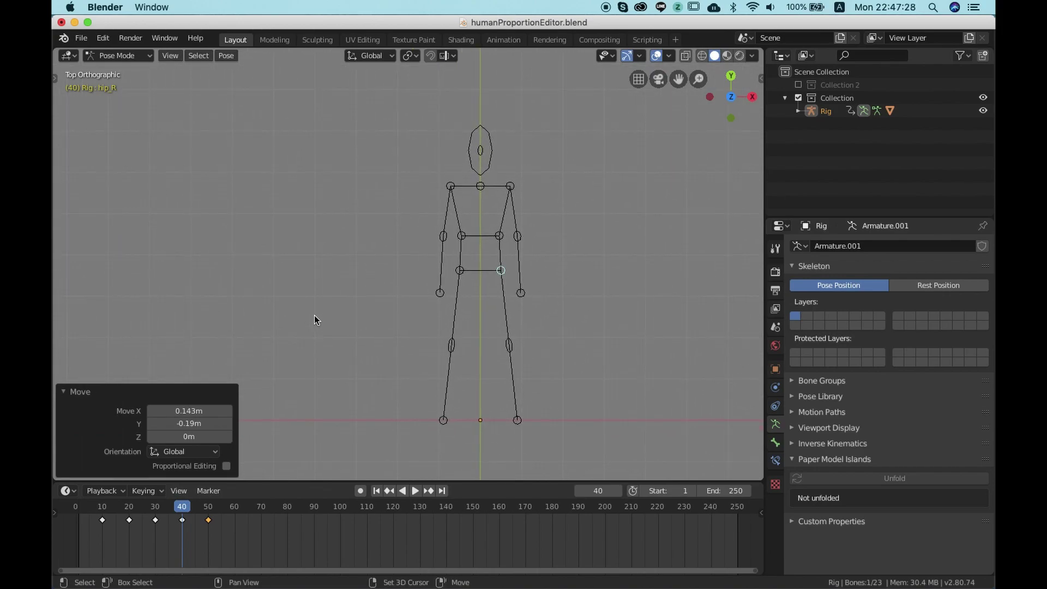
pyautogui.scroll(1, 474, 250)
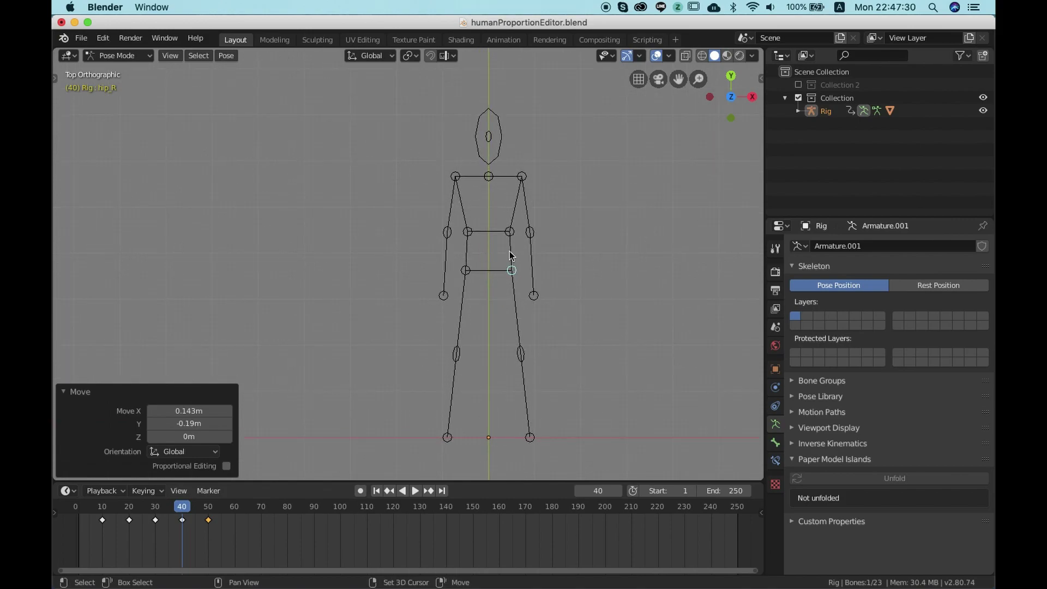
pyautogui.keyDown('shift'); pyautogui.hscroll(3, 509, 251); pyautogui.keyUp('shift')
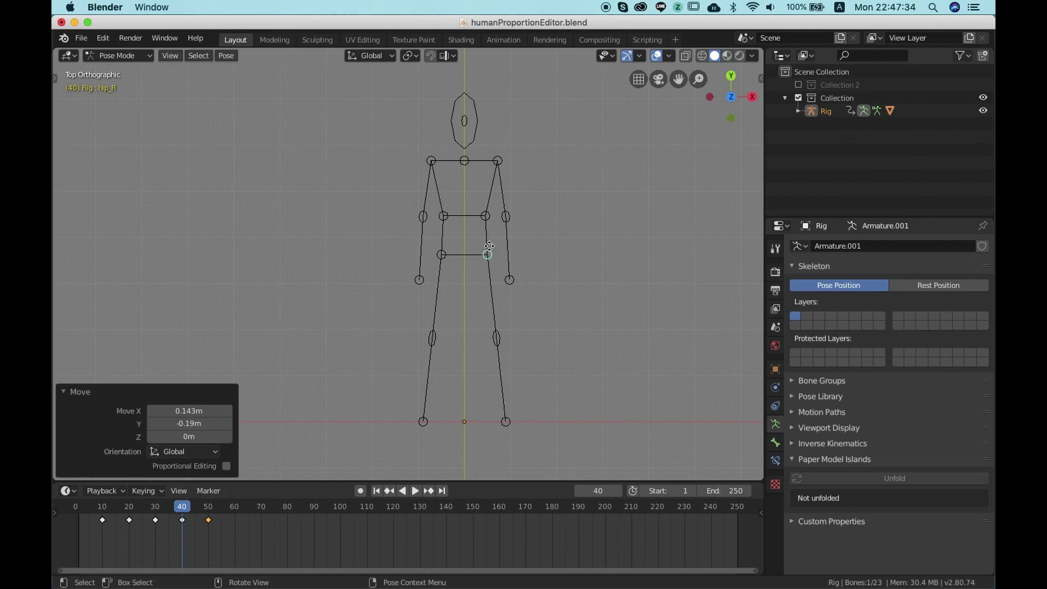
pyautogui.press('g')
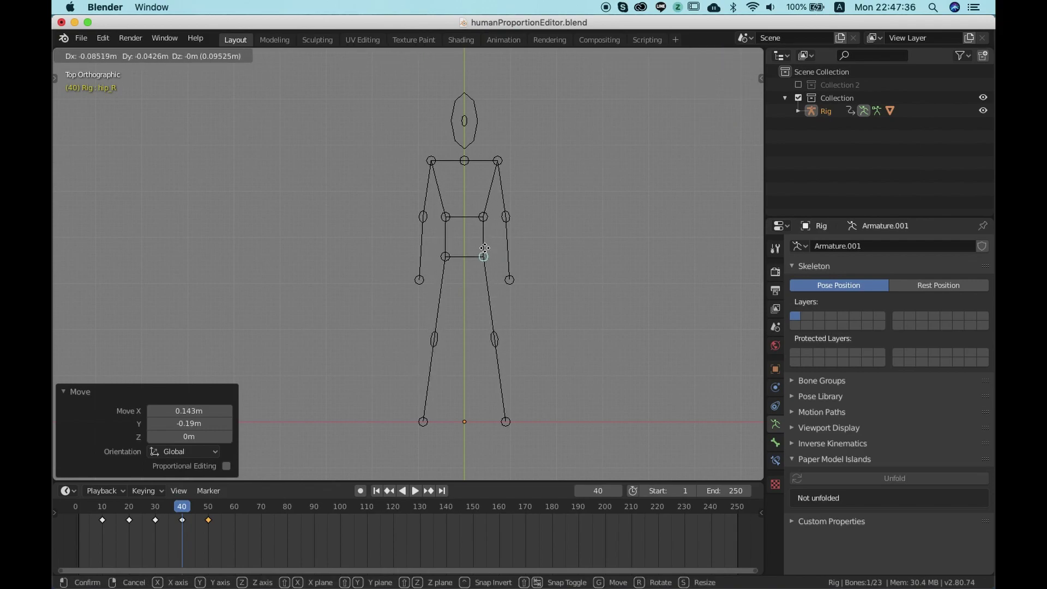
pyautogui.click(485, 248)
# - Flatten the head along Y to about 0.515 and lower it onto the neck
pyautogui.click(471, 129)
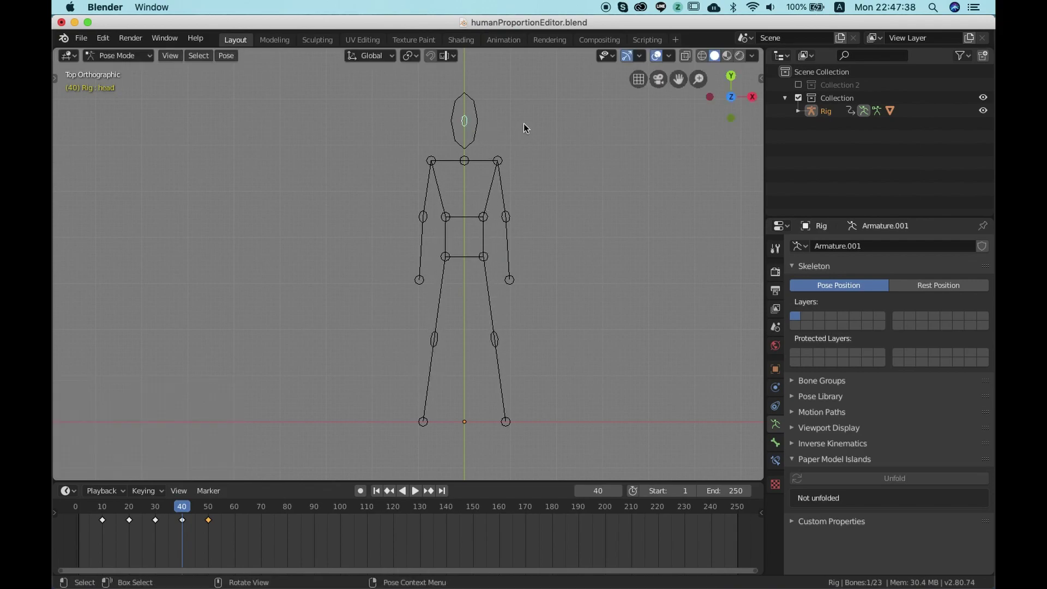
pyautogui.press('s')
pyautogui.press('z')
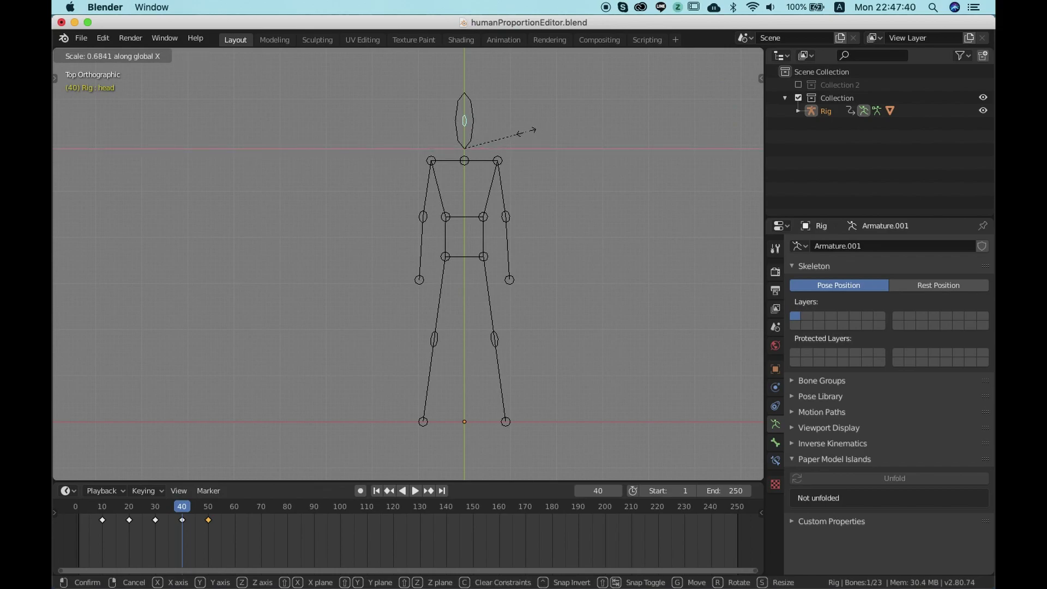
pyautogui.press('y')
pyautogui.click(512, 135)
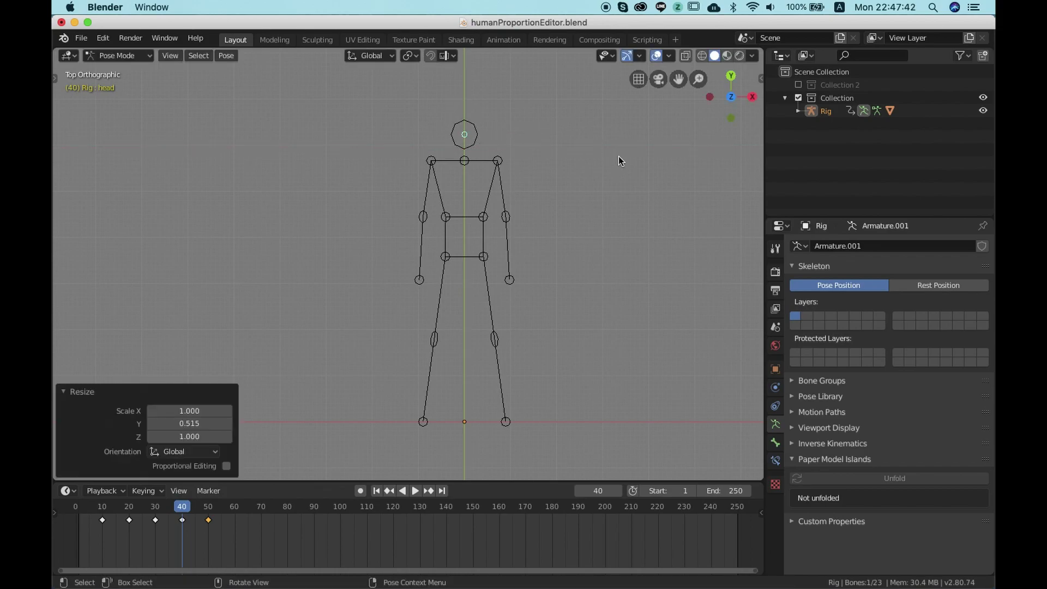
pyautogui.press('g')
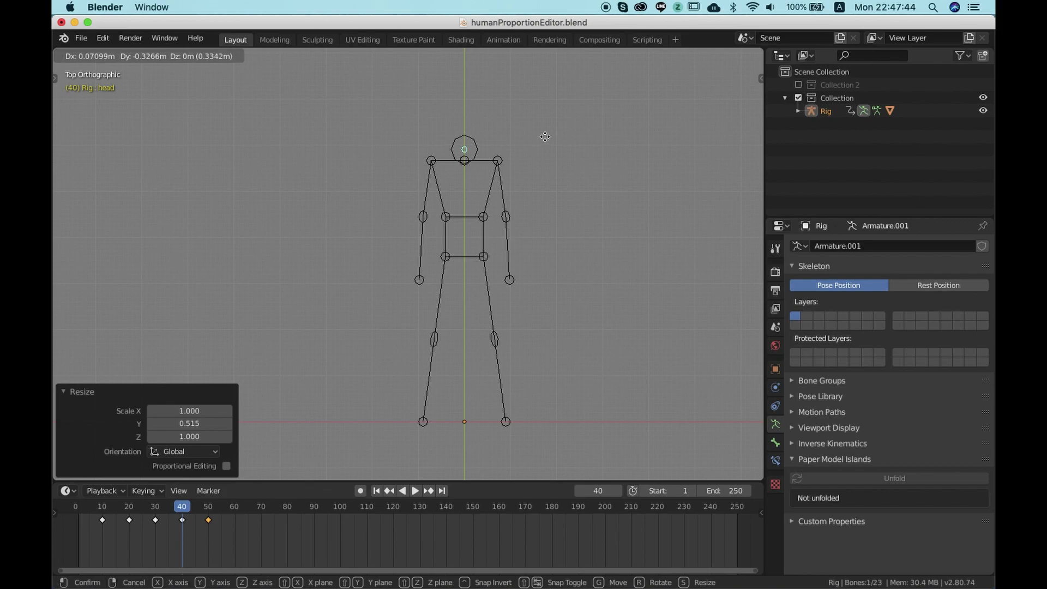
pyautogui.click(547, 141)
pyautogui.hotkey('ctrl', 'a')
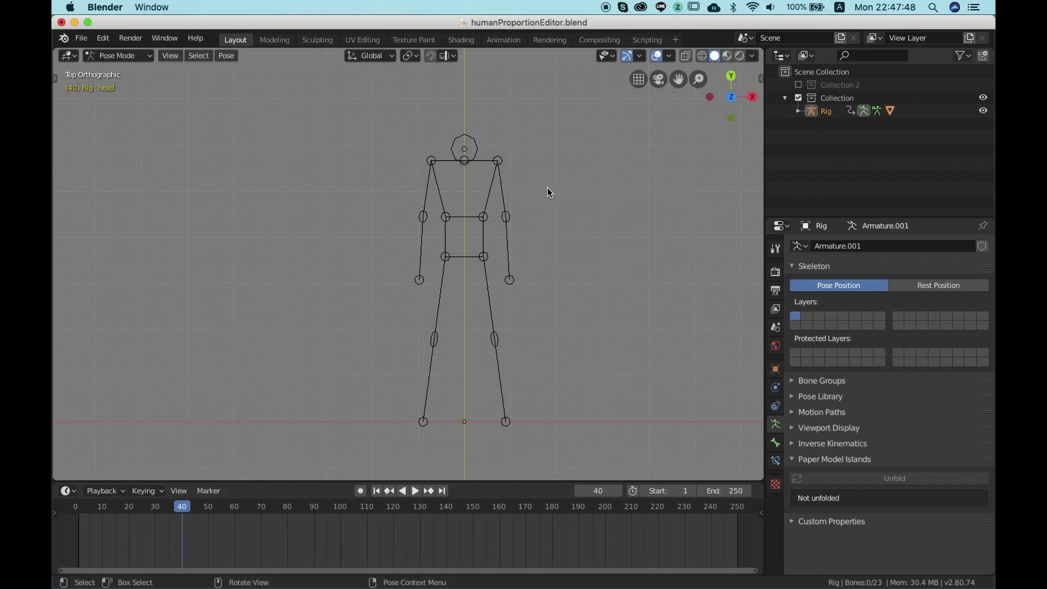
# - Pull the right elbow slightly inward
pyautogui.click(508, 217)
pyautogui.press('g')
pyautogui.click(517, 219)
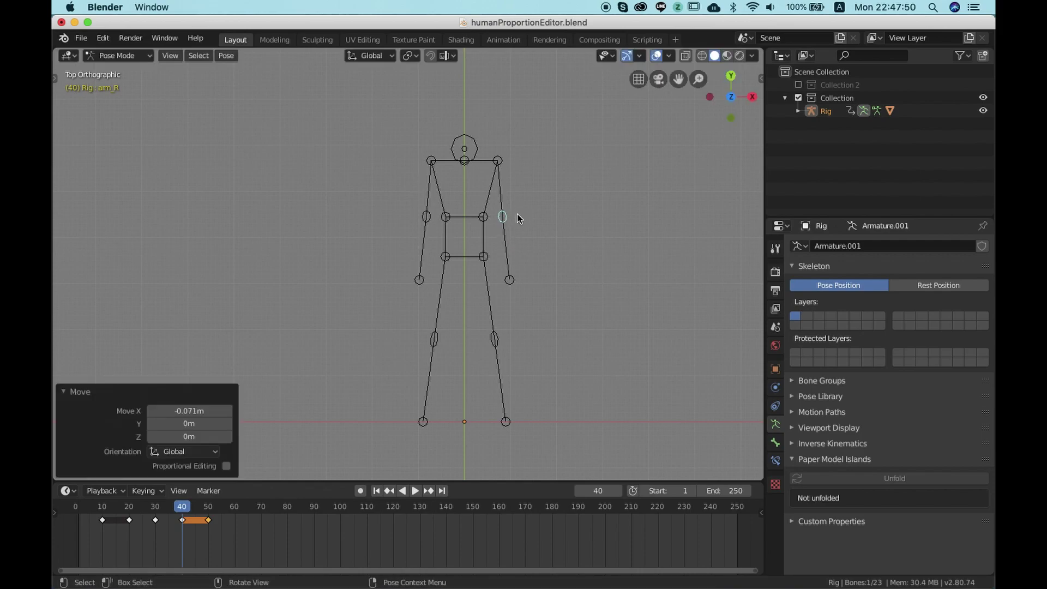
pyautogui.click(583, 253)
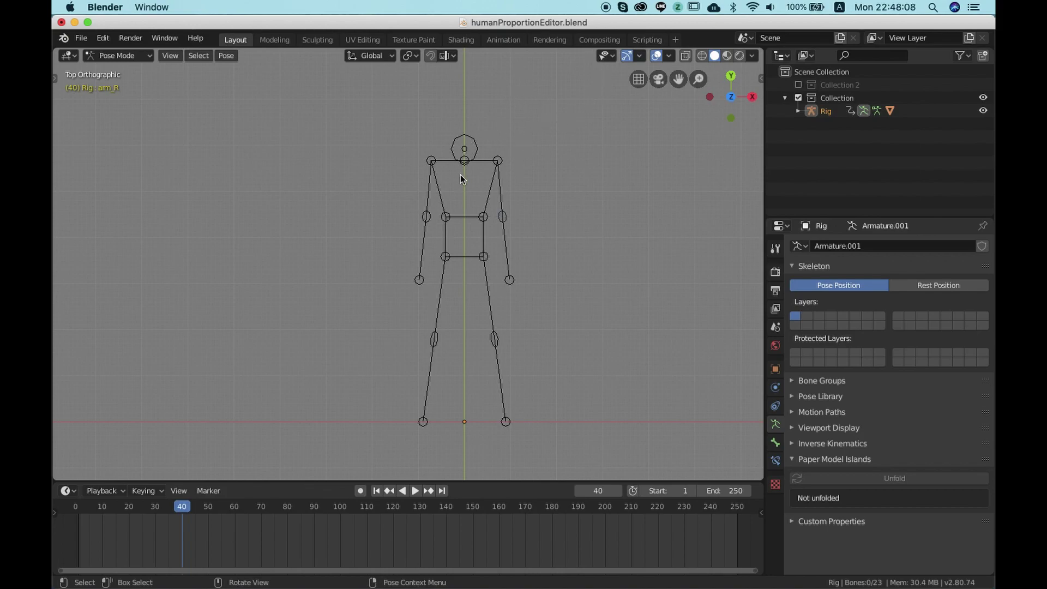
pyautogui.keyDown('shift'); pyautogui.moveTo(492, 176); pyautogui.dragTo(456, 167, button='middle'); pyautogui.keyUp('shift')
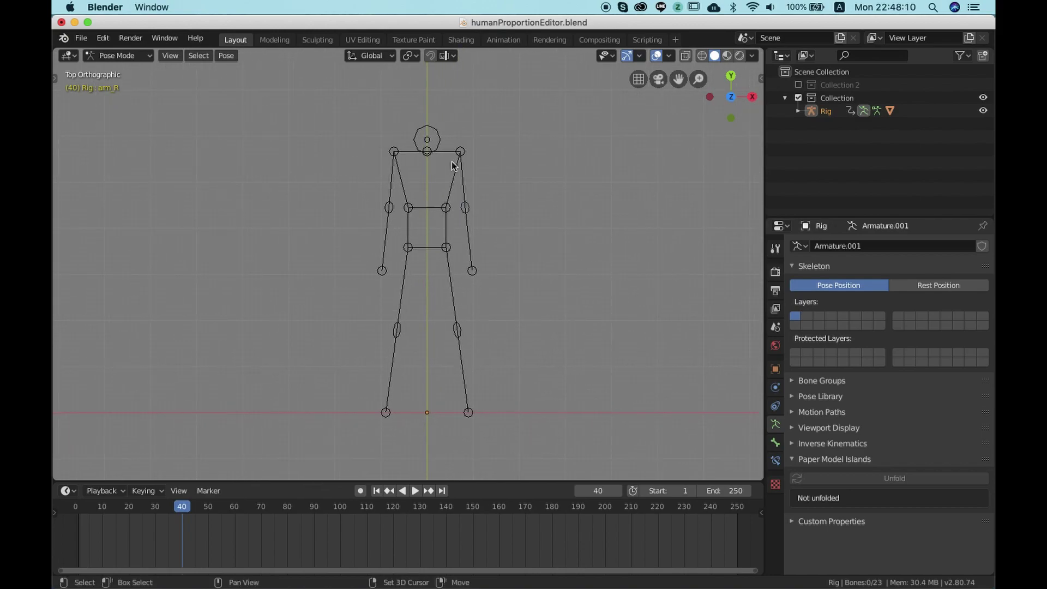
pyautogui.click(451, 246)
pyautogui.press('g')
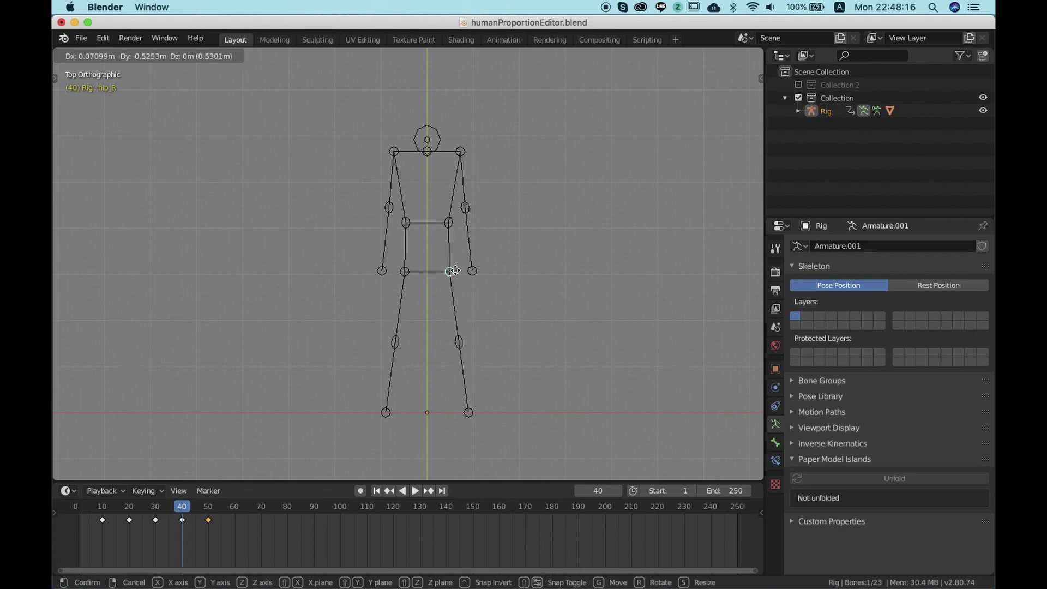
pyautogui.click(454, 248)
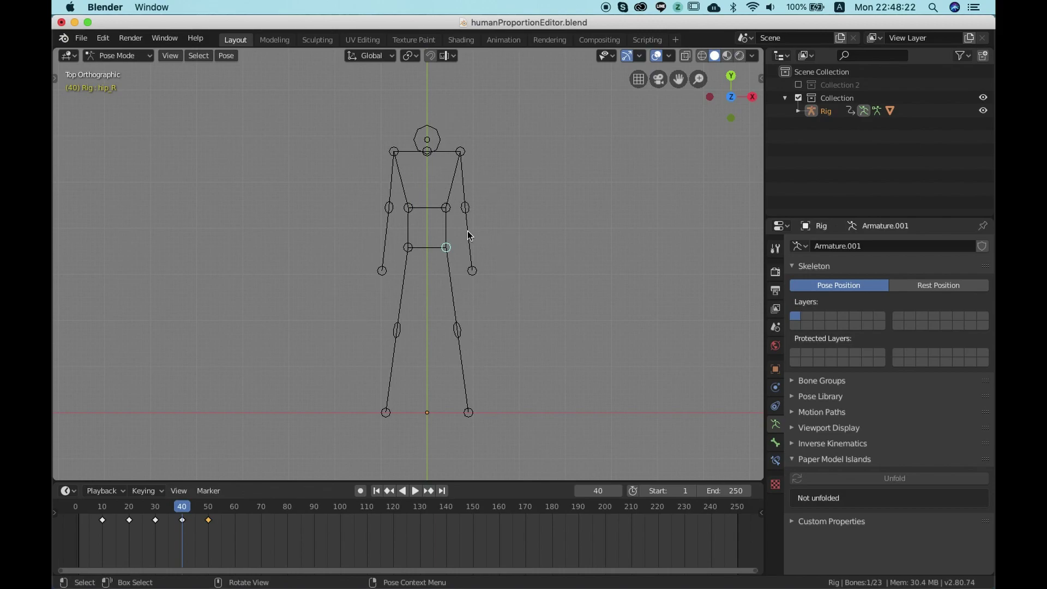
pyautogui.keyDown('shift'); pyautogui.moveTo(484, 231); pyautogui.dragTo(439, 247, button='middle'); pyautogui.keyUp('shift')
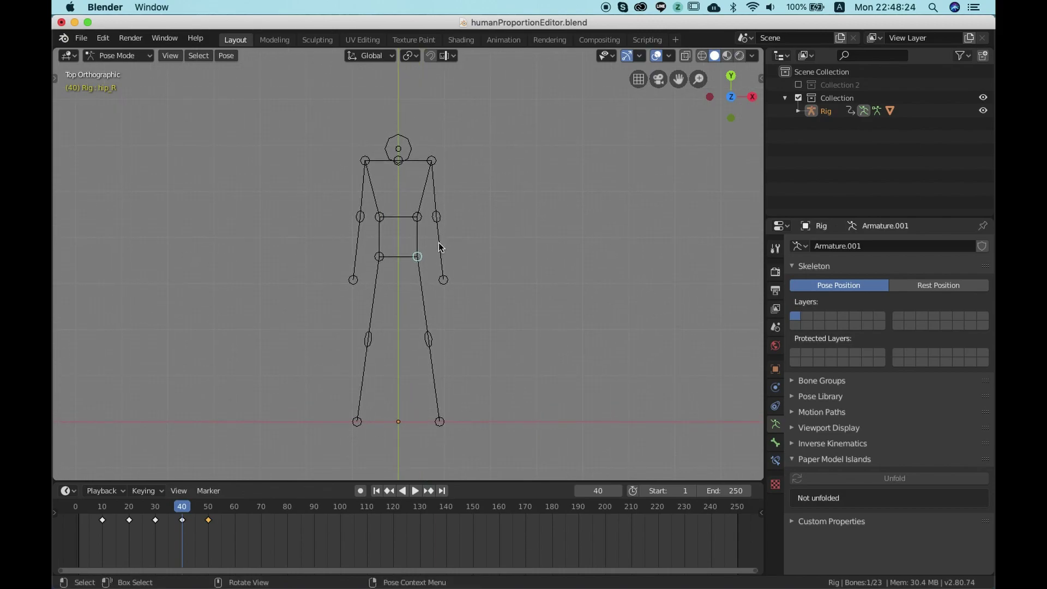
pyautogui.click(366, 162)
pyautogui.keyDown('shift'); pyautogui.click(430, 162); pyautogui.keyUp('shift')
pyautogui.click(401, 153)
pyautogui.press('g')
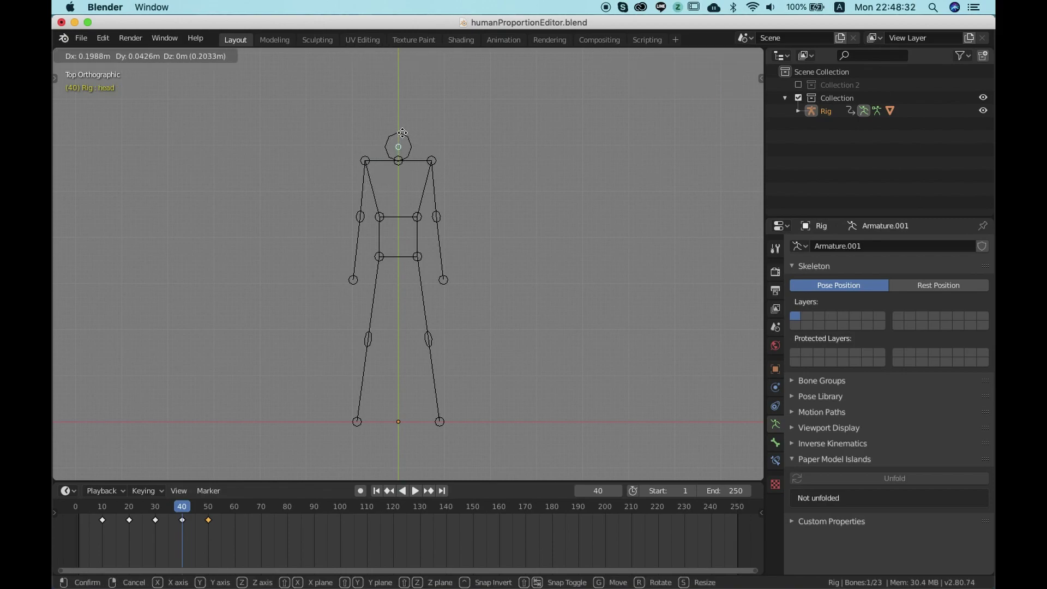
pyautogui.click(413, 139)
pyautogui.press('s')
pyautogui.press('x')
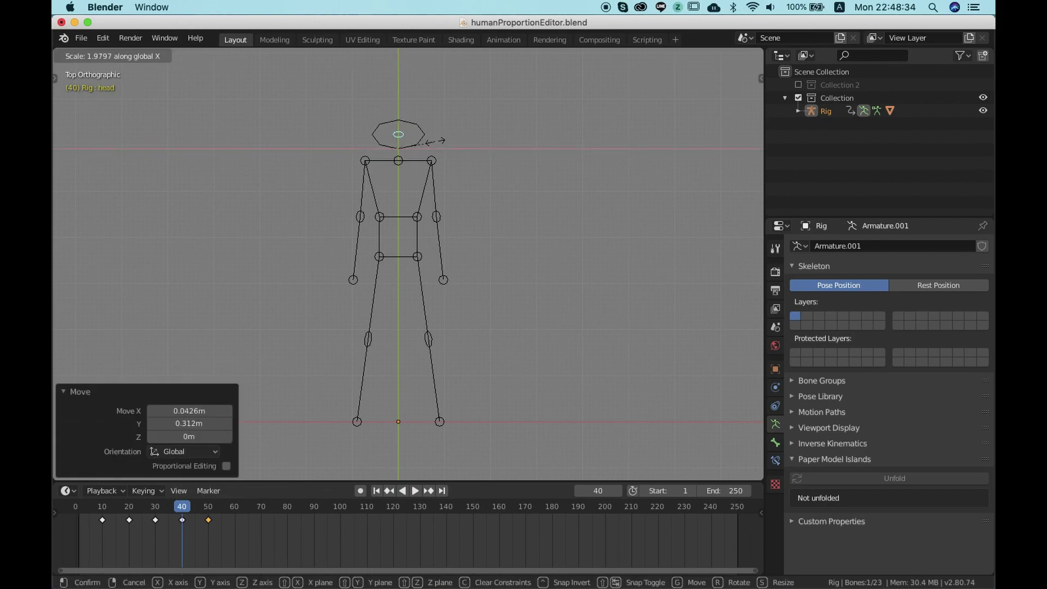
pyautogui.click(429, 141)
pyautogui.press('s')
pyautogui.press('y')
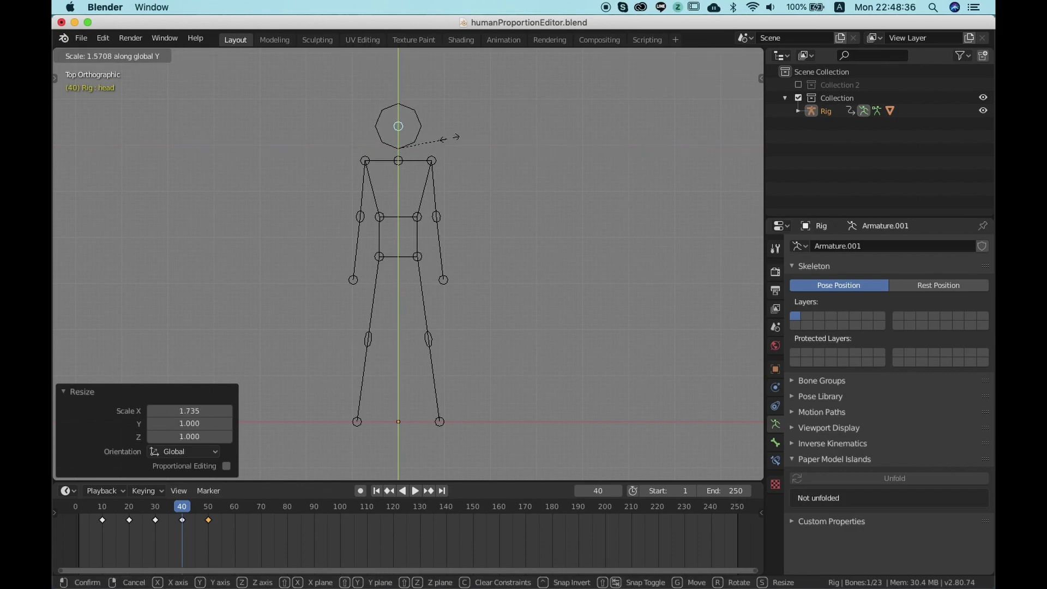
pyautogui.click(447, 141)
pyautogui.press('super+z')
pyautogui.press('super+z')
pyautogui.press('super+z')
pyautogui.press('super+z')
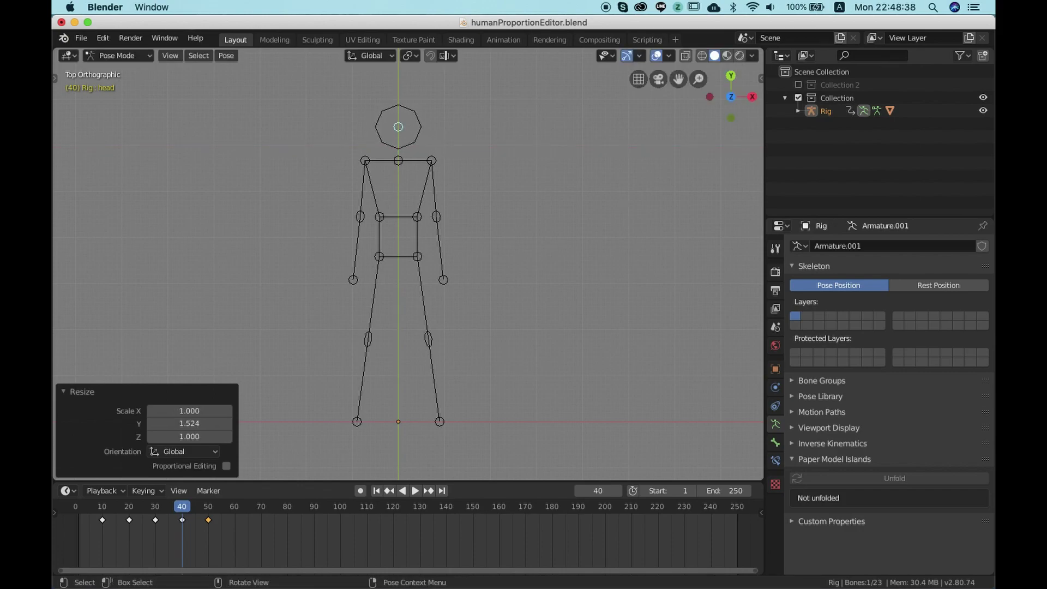
pyautogui.press('super+z')
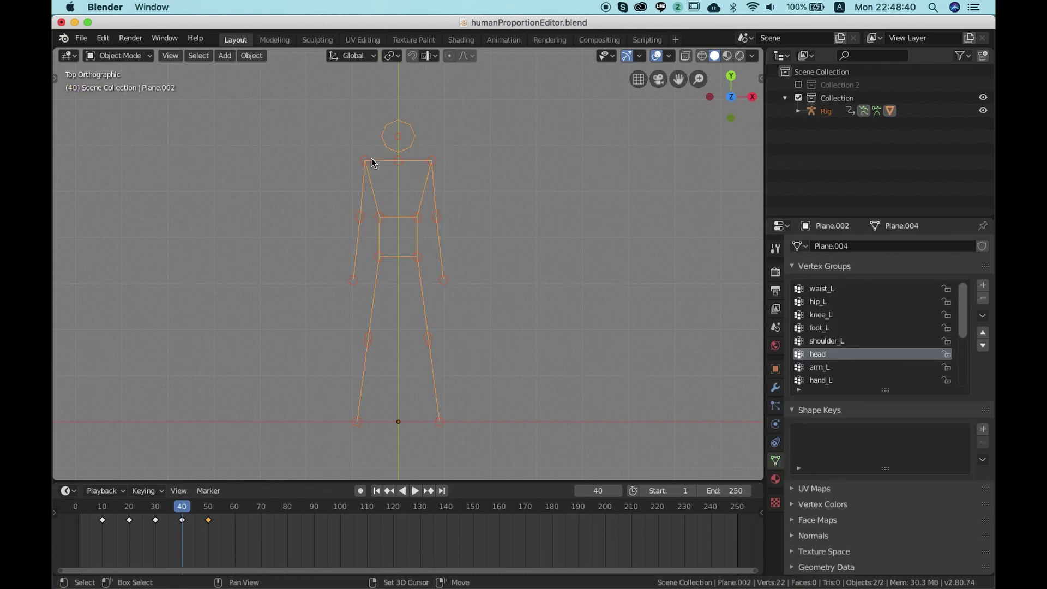
pyautogui.press('super+shift+z')
pyautogui.keyDown('shift'); pyautogui.click(365, 161); pyautogui.keyUp('shift')
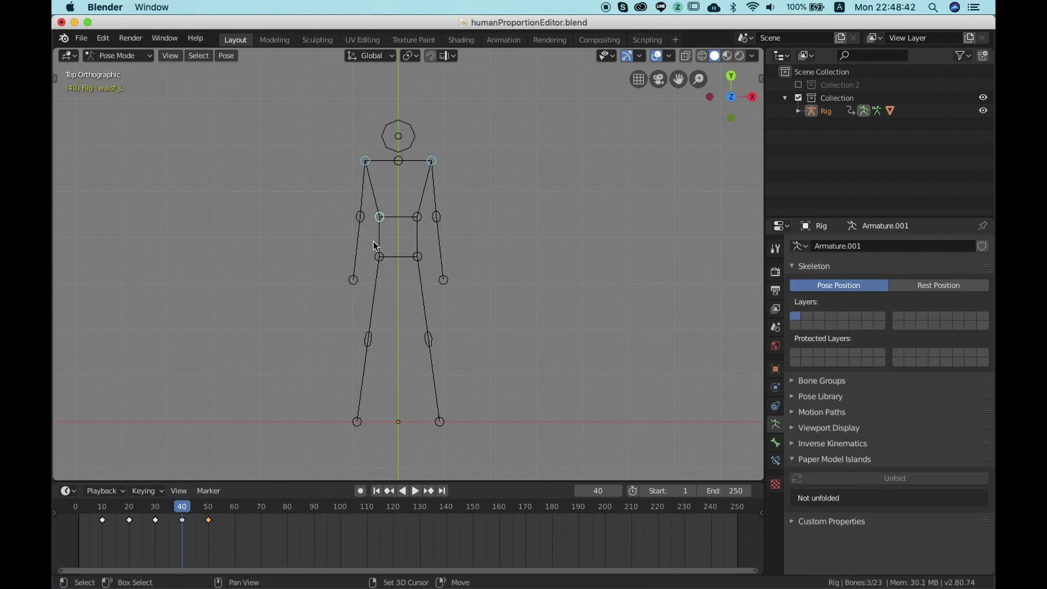
pyautogui.keyDown('shift'); pyautogui.click(359, 278); pyautogui.keyUp('shift')
pyautogui.keyDown('shift'); pyautogui.click(364, 231); pyautogui.keyUp('shift')
pyautogui.keyDown('shift'); pyautogui.click(367, 339); pyautogui.keyUp('shift')
pyautogui.keyDown('shift'); pyautogui.click(361, 427); pyautogui.keyUp('shift')
pyautogui.click(442, 212)
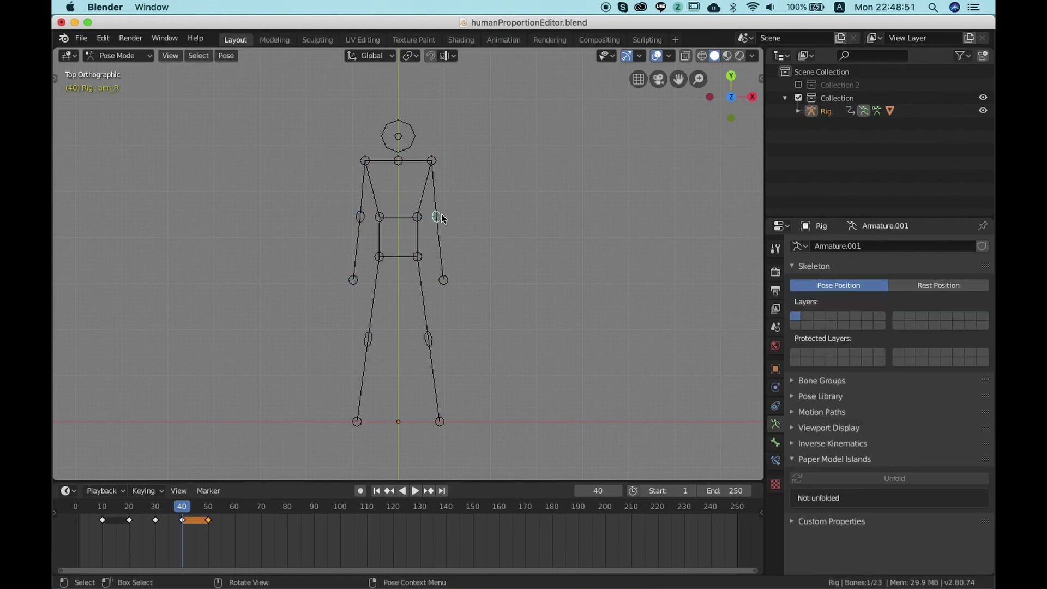
# - Move the hips higher and wider, and raise the neck and shoulders
pyautogui.click(423, 260)
pyautogui.press('g')
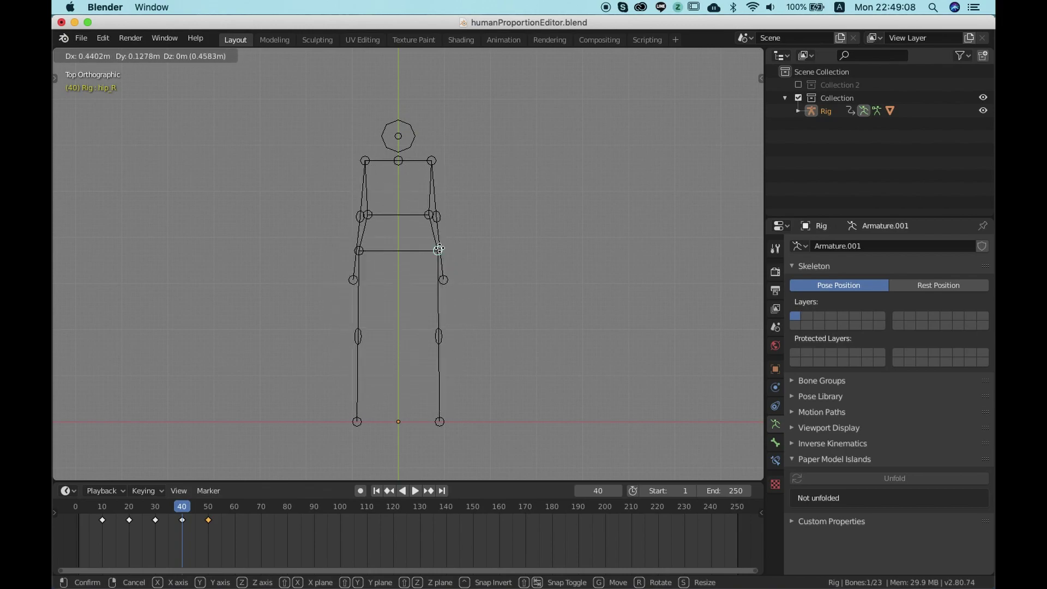
pyautogui.click(435, 254)
pyautogui.click(401, 165)
pyautogui.press('g')
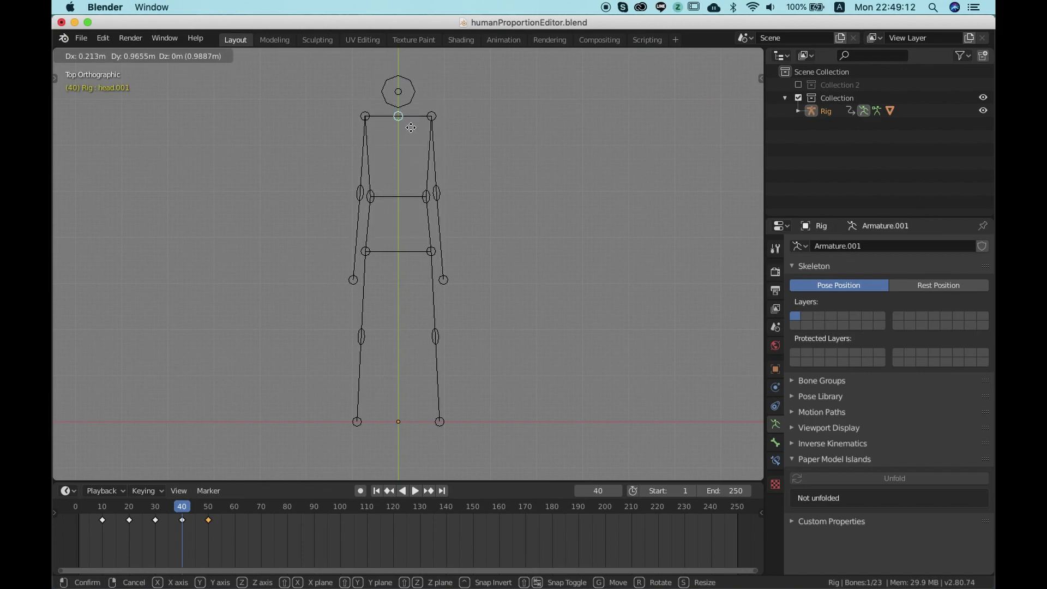
pyautogui.click(411, 122)
# - Widen the shoulders and lower the right hand so the arms hang straight down
pyautogui.click(445, 283)
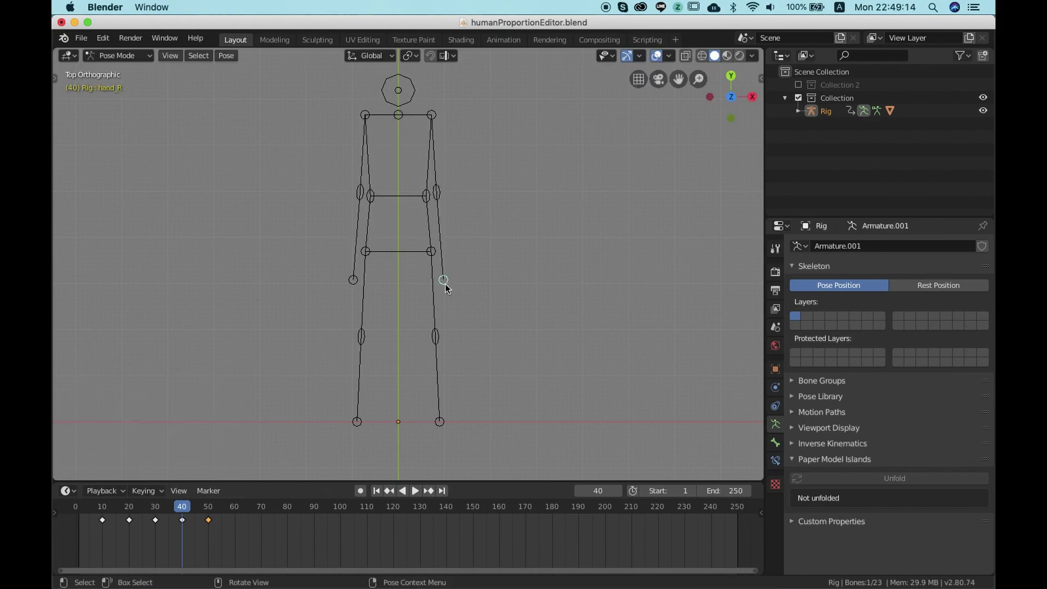
pyautogui.press('g')
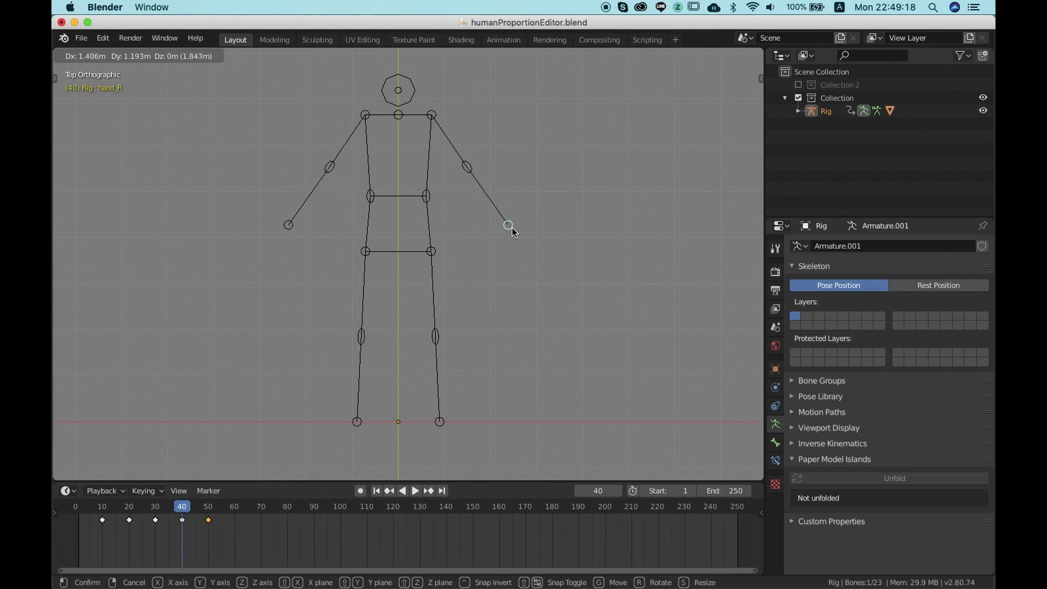
pyautogui.click(512, 231)
pyautogui.click(431, 115)
pyautogui.press('g')
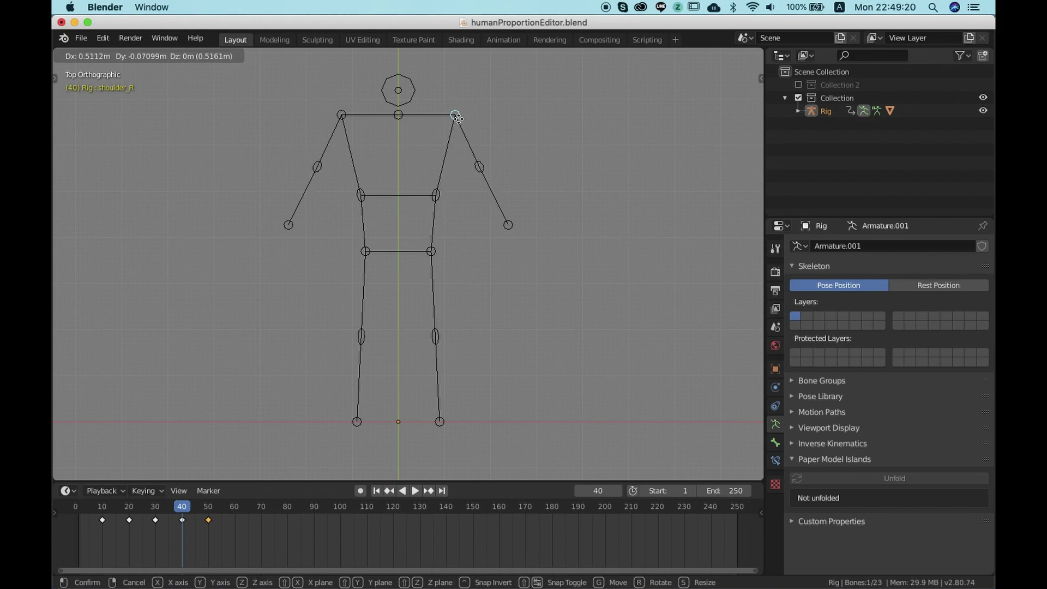
pyautogui.click(468, 115)
pyautogui.click(505, 226)
pyautogui.press('g')
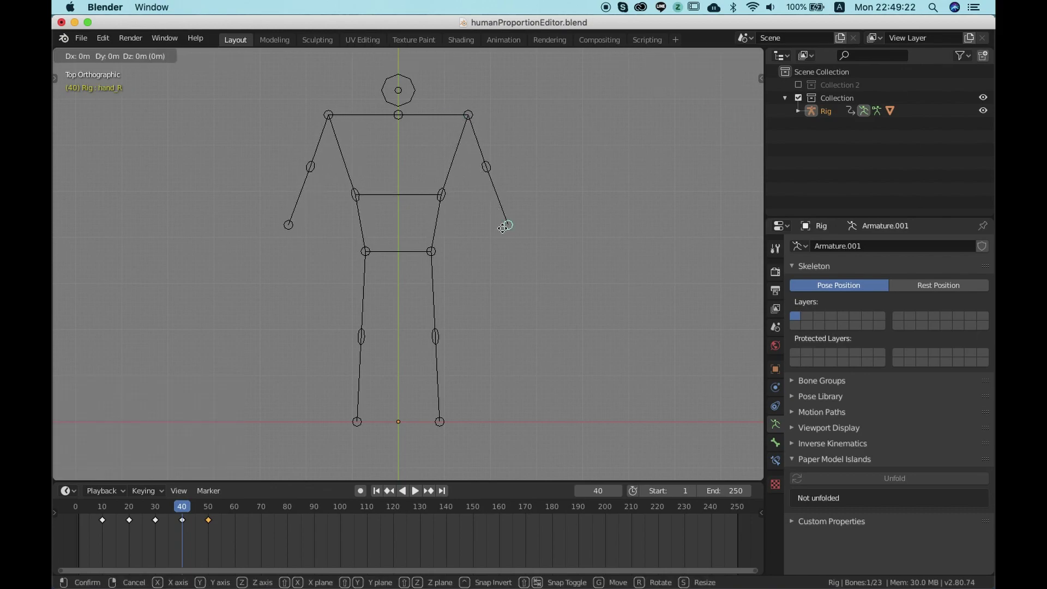
pyautogui.click(461, 320)
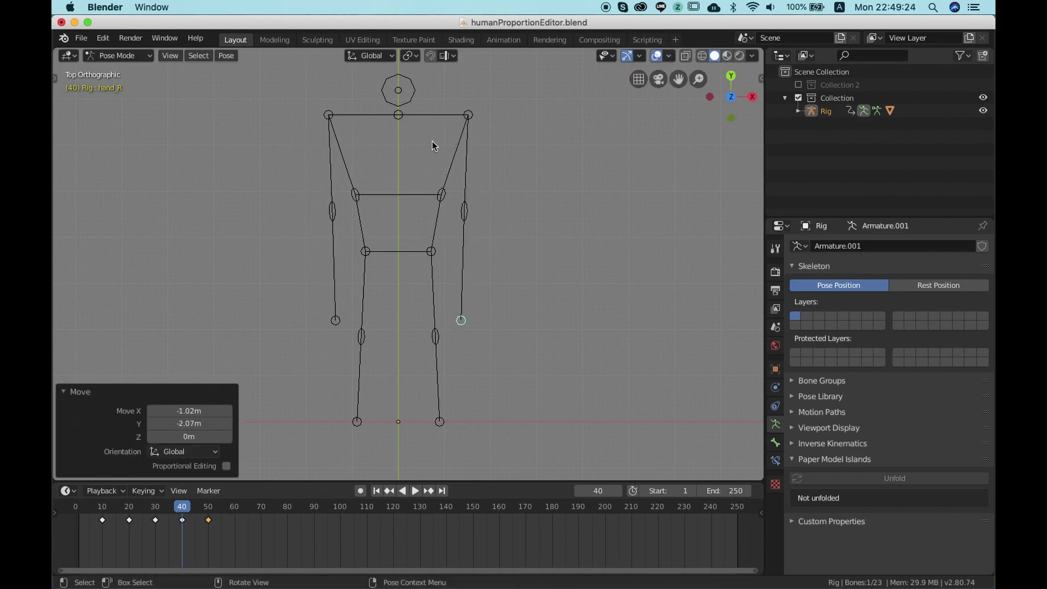
# - Enlarge the head to 1.463 and shift the right foot 0.568 m inward
pyautogui.click(399, 93)
pyautogui.press('s')
pyautogui.click(437, 271)
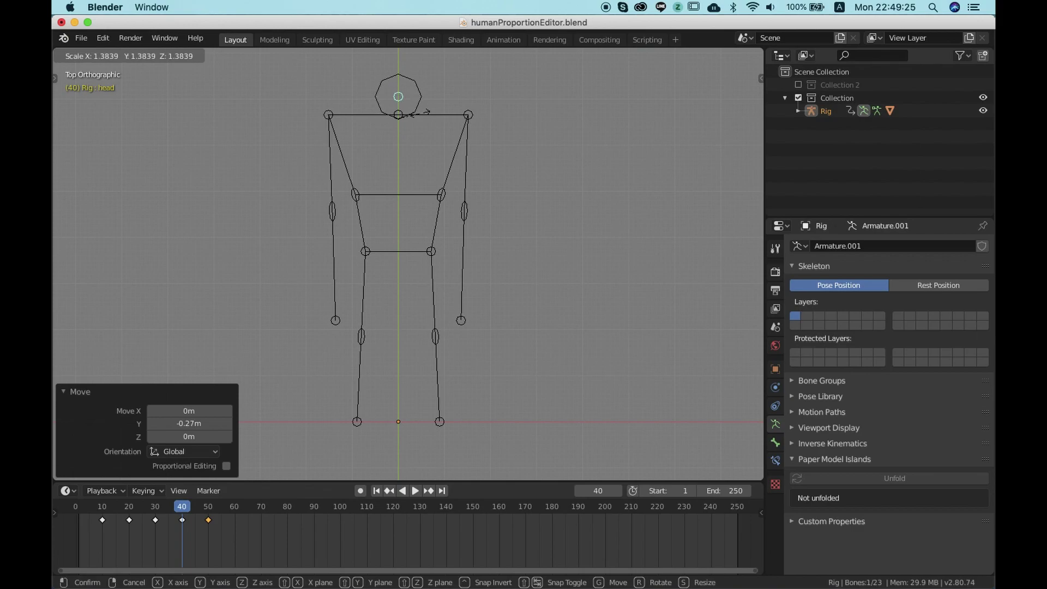
pyautogui.click(439, 423)
pyautogui.press('g')
pyautogui.click(413, 424)
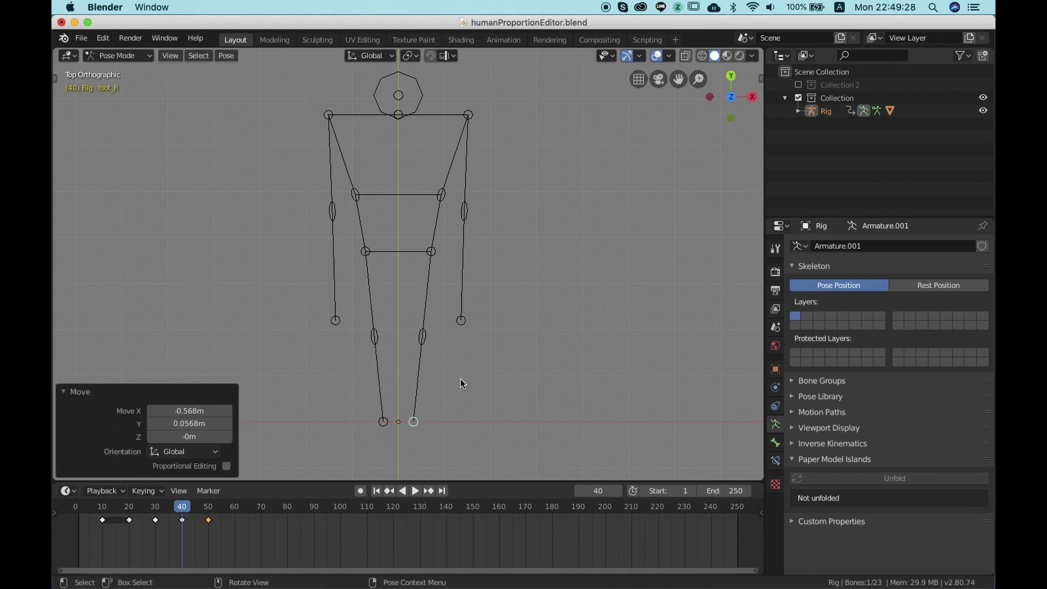
pyautogui.scroll(1, 496, 306)
pyautogui.scroll(-4, 489, 307)
pyautogui.scroll(4, 482, 308)
pyautogui.scroll(-1, 480, 309)
pyautogui.keyDown('shift'); pyautogui.moveTo(480, 309); pyautogui.dragTo(501, 320, button='middle'); pyautogui.keyUp('shift')
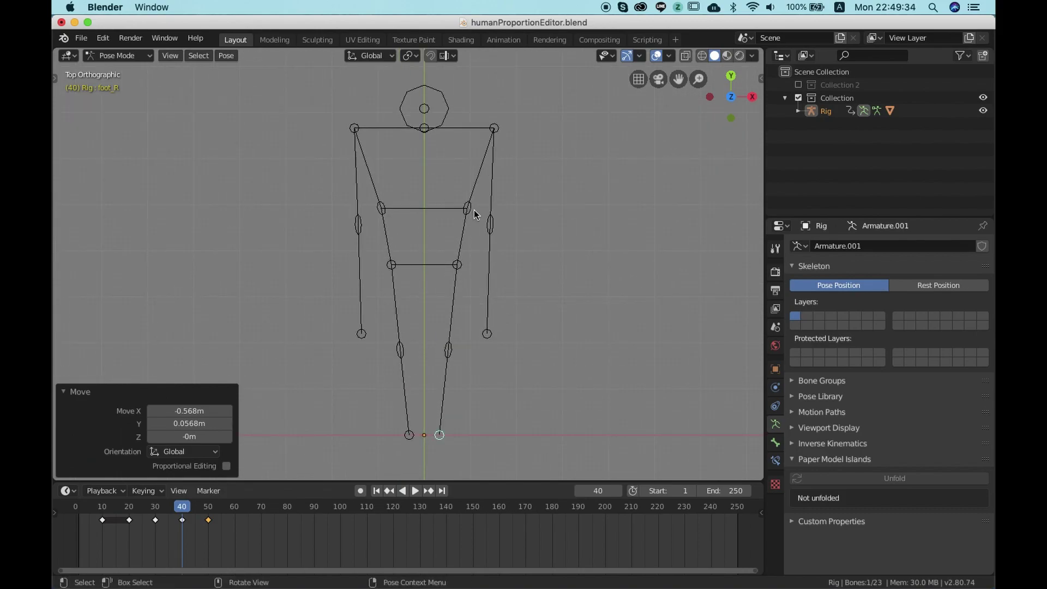
# - Select the shoulder, hip, hand and head joints together
pyautogui.click(494, 129)
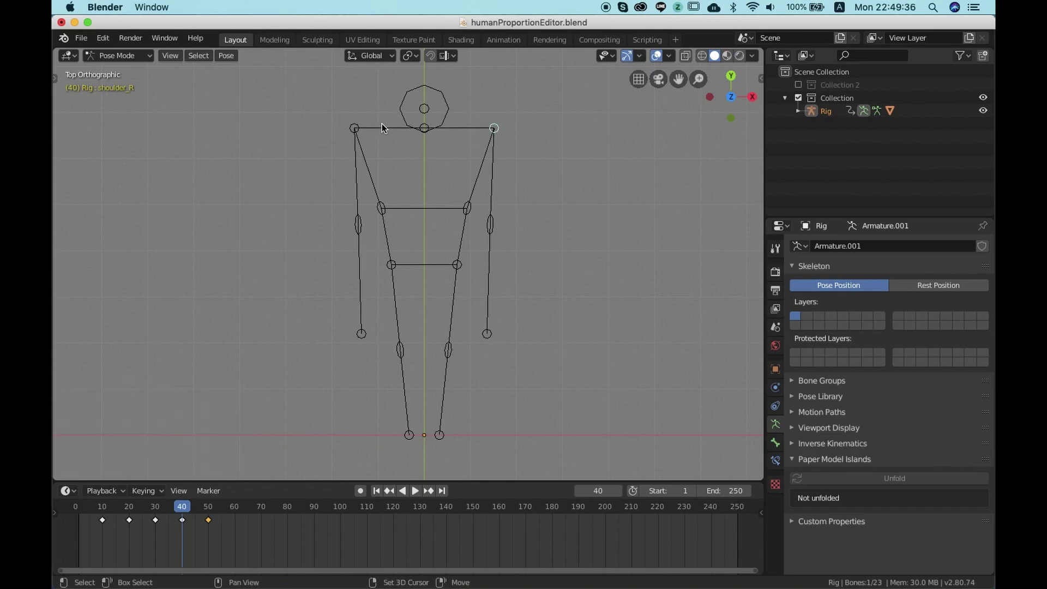
pyautogui.keyDown('shift'); pyautogui.click(354, 128); pyautogui.keyUp('shift')
pyautogui.keyDown('shift'); pyautogui.click(392, 265); pyautogui.keyUp('shift')
pyautogui.keyDown('shift'); pyautogui.click(456, 266); pyautogui.keyUp('shift')
pyautogui.keyDown('shift'); pyautogui.click(361, 333); pyautogui.keyUp('shift')
pyautogui.keyDown('shift'); pyautogui.click(486, 337); pyautogui.keyUp('shift')
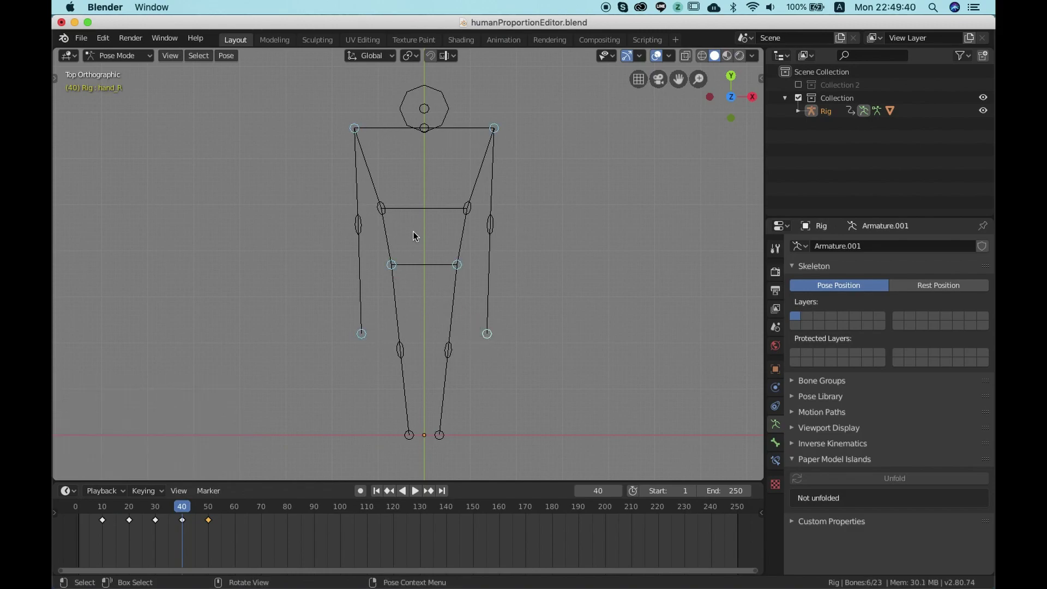
pyautogui.keyDown('shift'); pyautogui.click(423, 109); pyautogui.keyUp('shift')
# - Pull the left waist joint inward and raise the left knee into place
pyautogui.click(380, 208)
pyautogui.press('g')
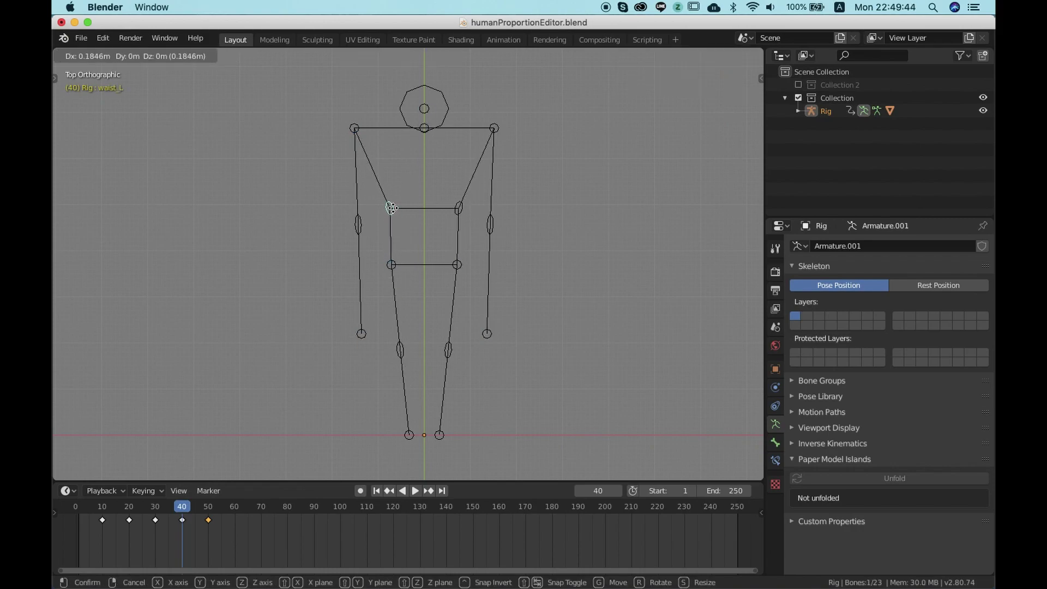
pyautogui.click(414, 207)
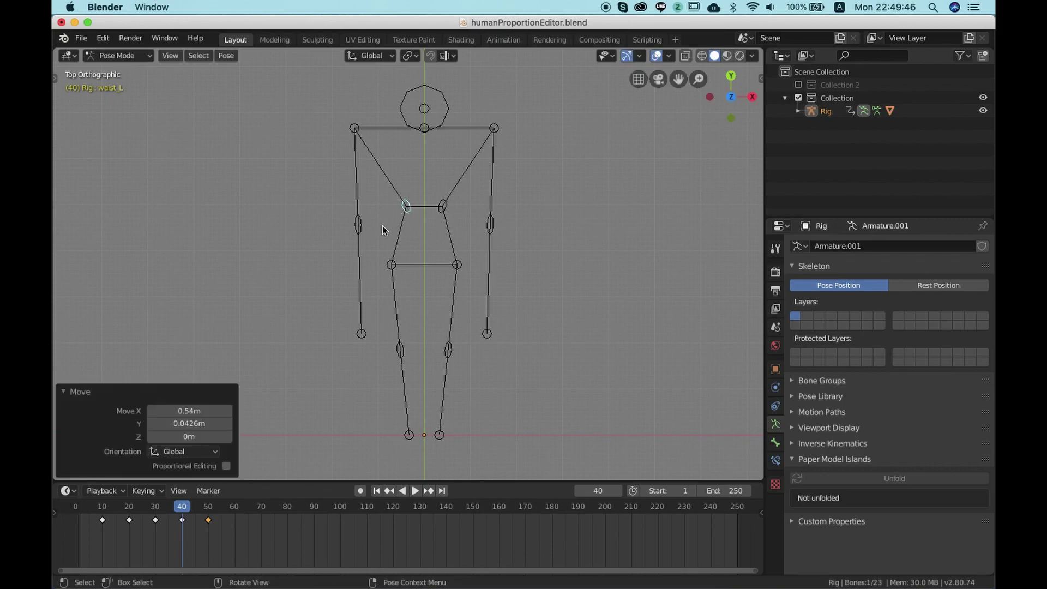
pyautogui.click(405, 346)
pyautogui.press('g')
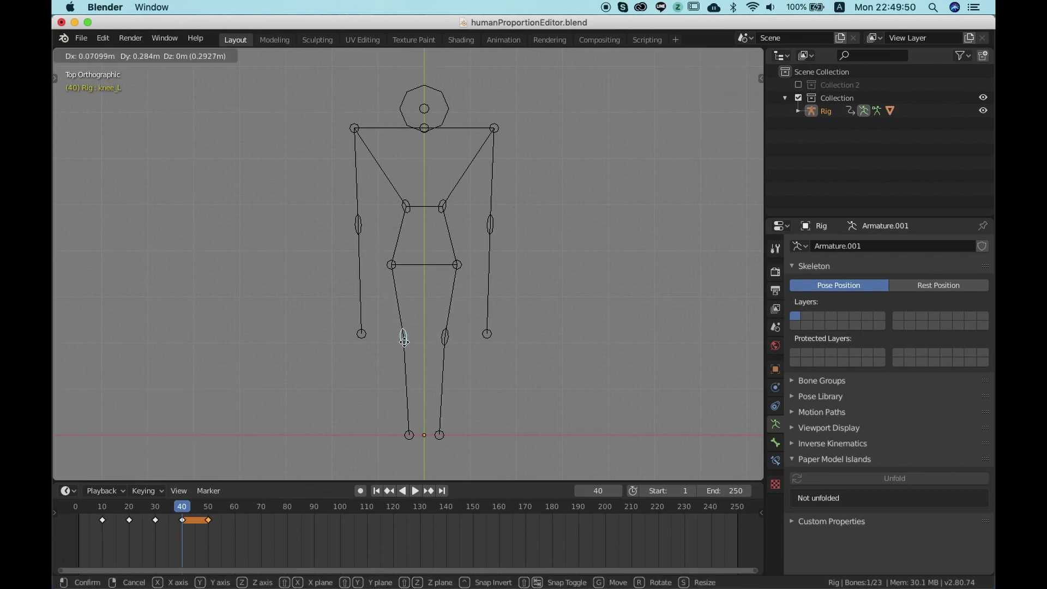
pyautogui.click(404, 343)
# - Bring the left elbow down and inward and swing the hands in toward the hips
pyautogui.click(365, 232)
pyautogui.press('g')
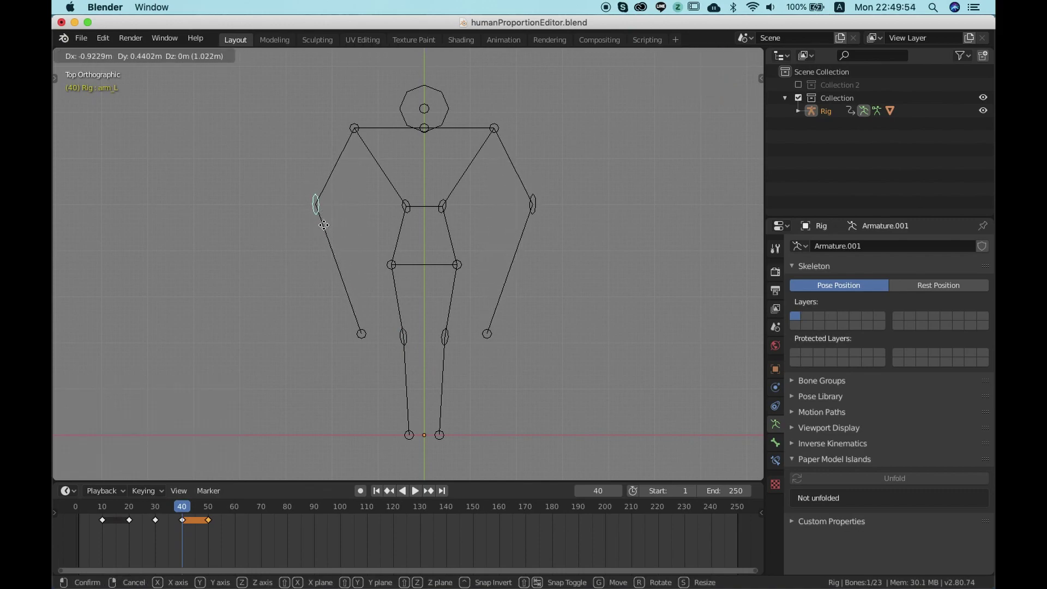
pyautogui.click(327, 245)
pyautogui.click(361, 333)
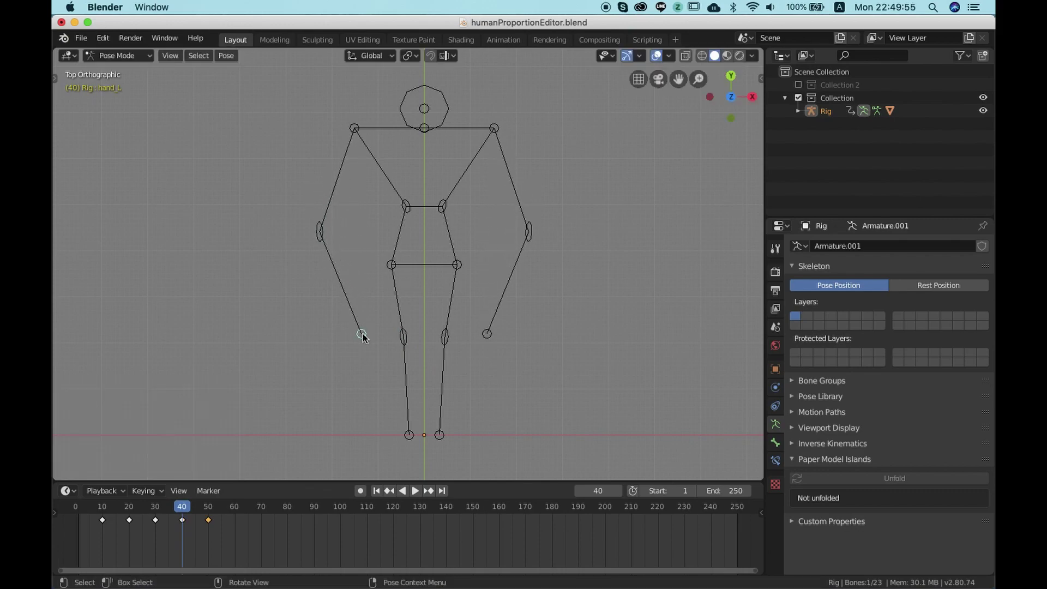
pyautogui.click(322, 236)
pyautogui.press('g')
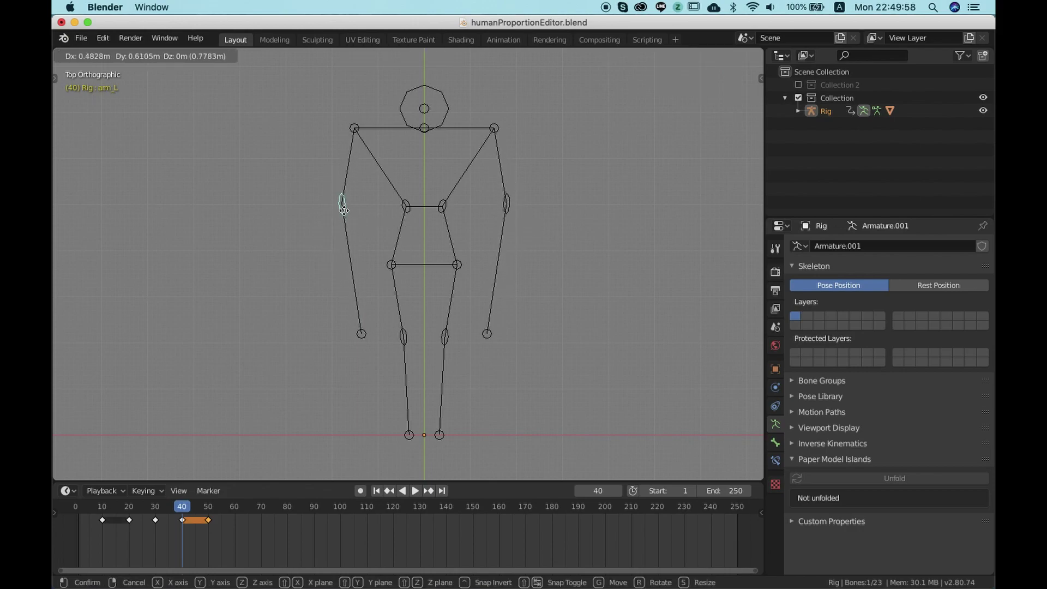
pyautogui.click(361, 333)
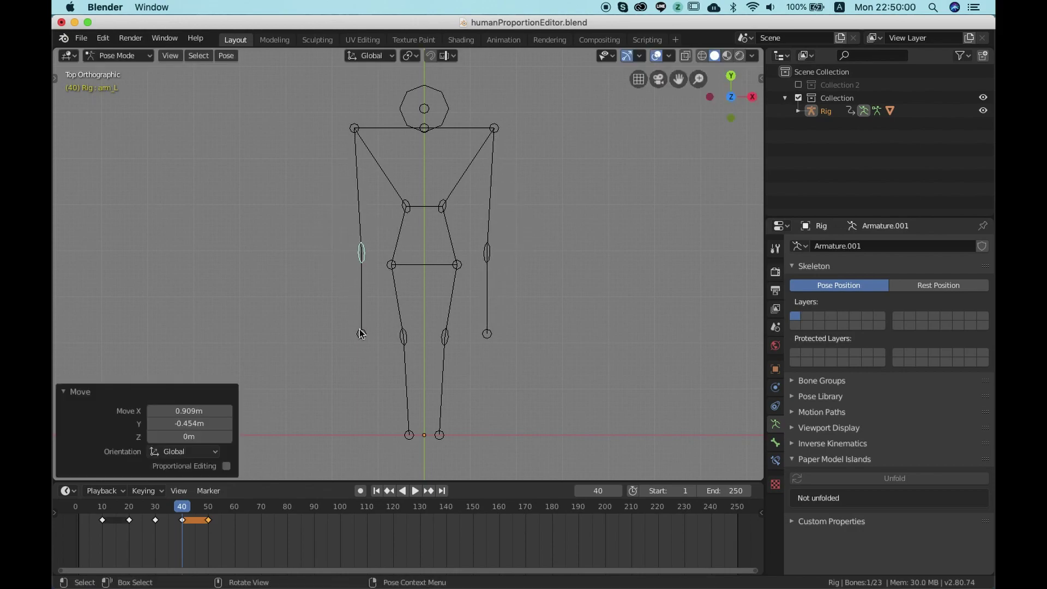
pyautogui.click(361, 334)
pyautogui.press('g')
pyautogui.click(391, 329)
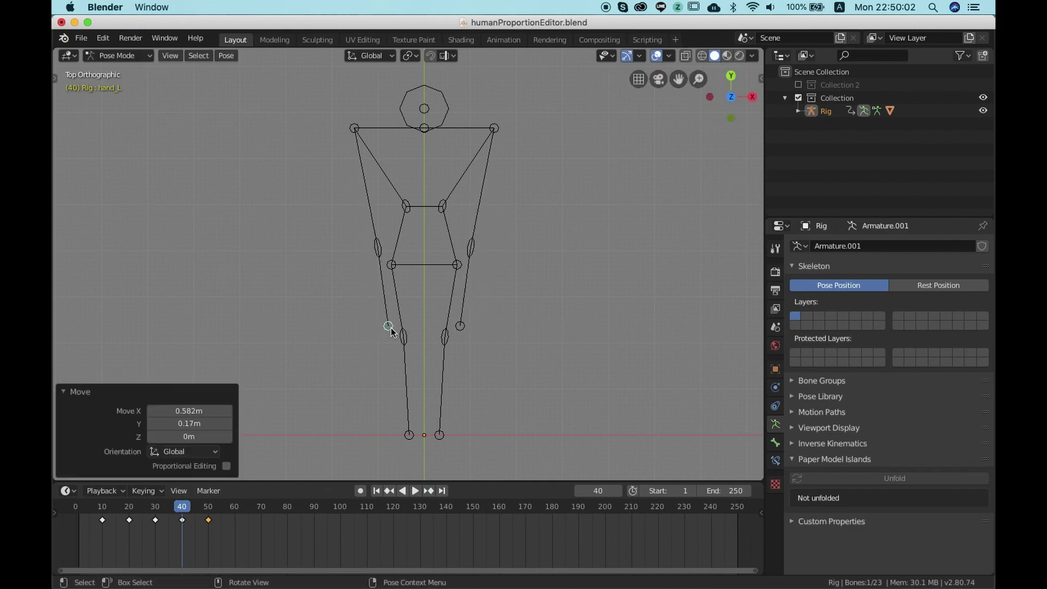
# - Shrink the head, then rescale it to 1.298
pyautogui.click(445, 118)
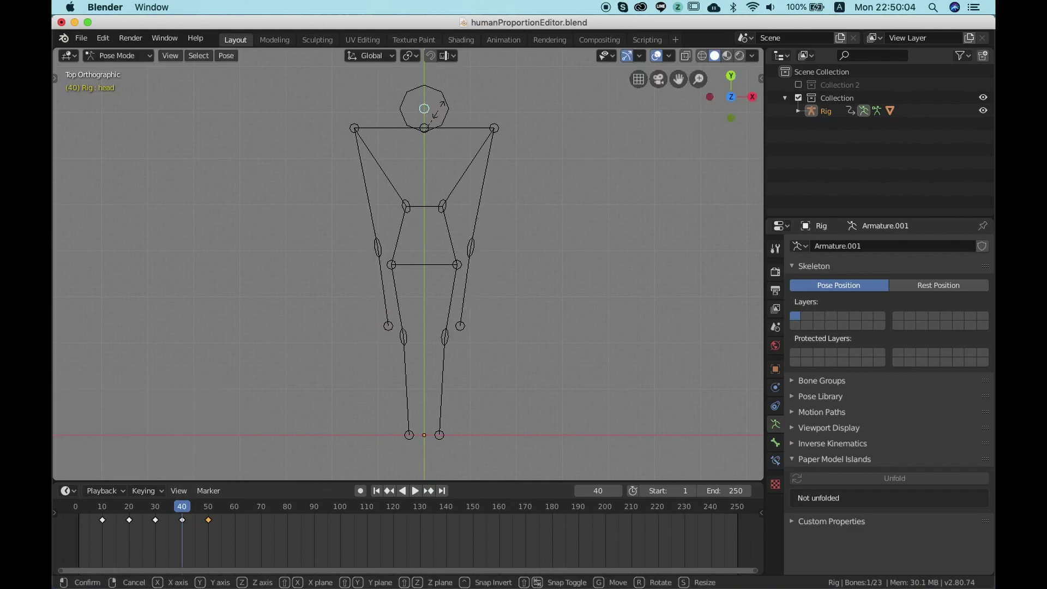
pyautogui.press('s')
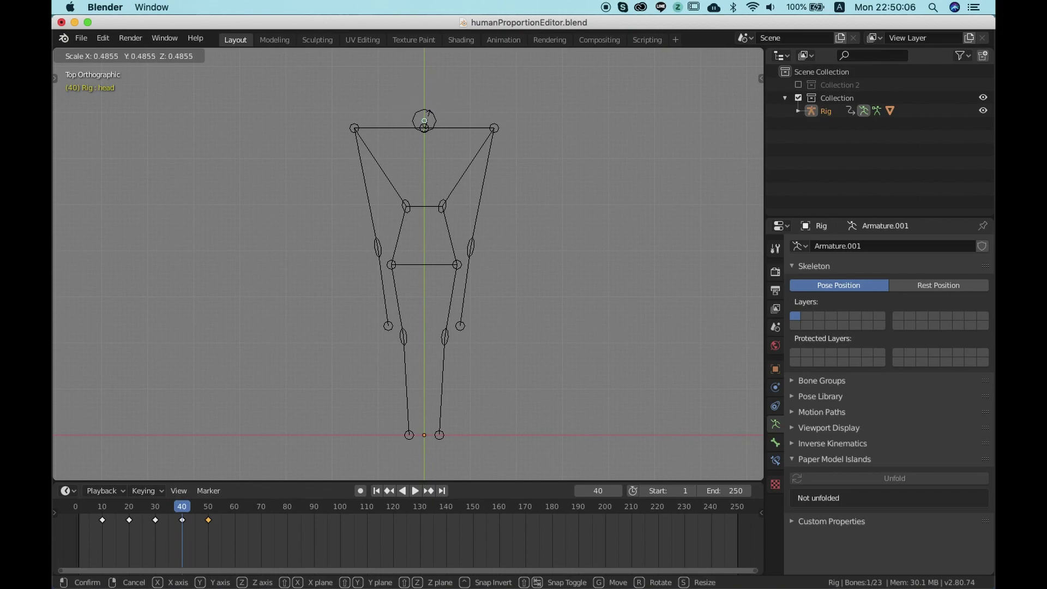
pyautogui.click(431, 123)
pyautogui.press('s')
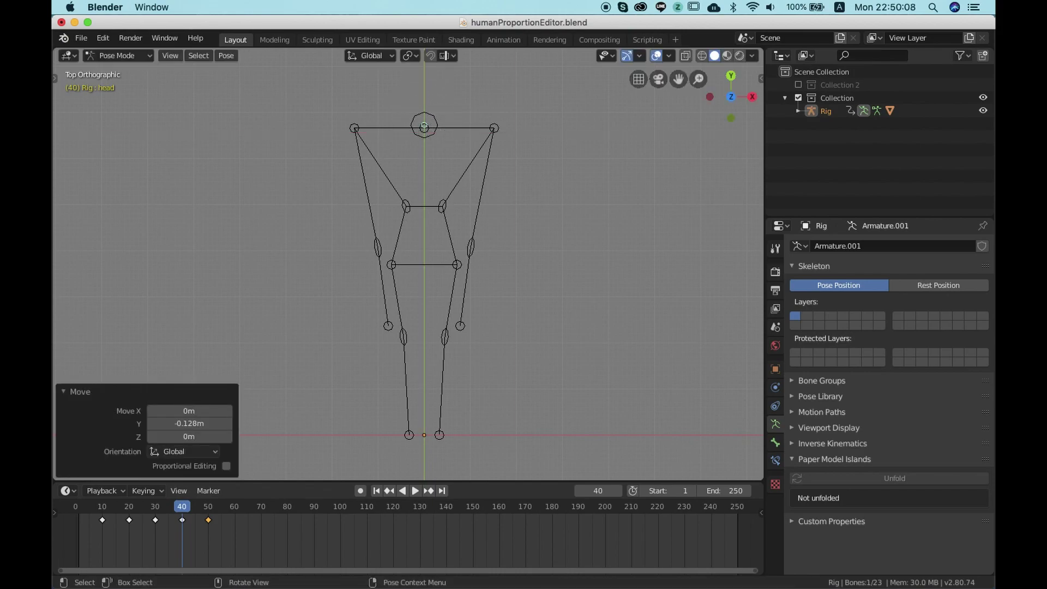
pyautogui.click(502, 163)
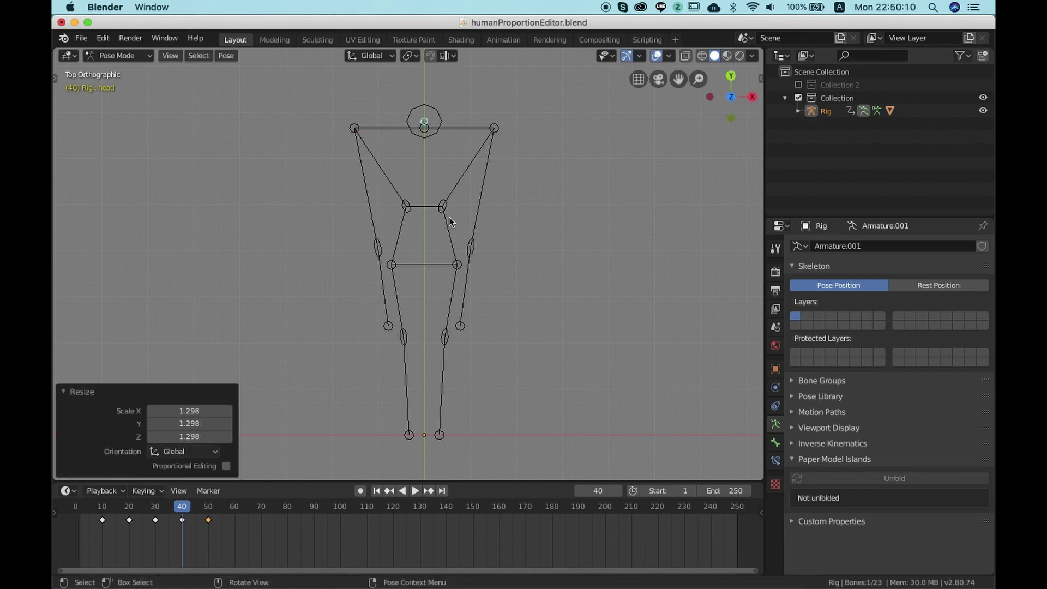
# - Cancel trial edits to a joint, the right shoulder and the head, then deselect all bones
pyautogui.click(448, 266)
pyautogui.press('s')
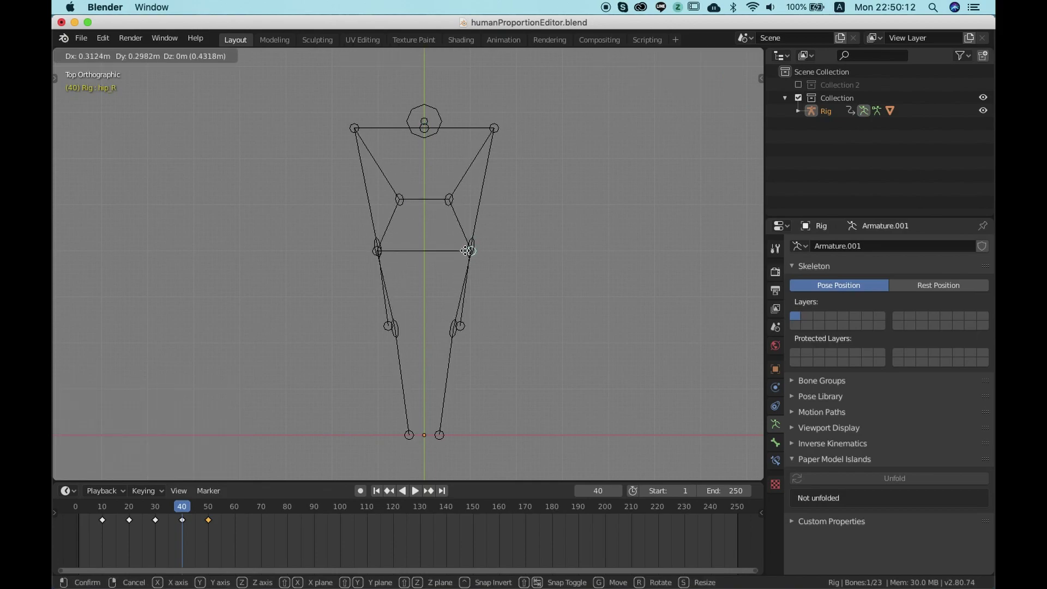
pyautogui.press('Escape')
pyautogui.click(492, 128)
pyautogui.press('g')
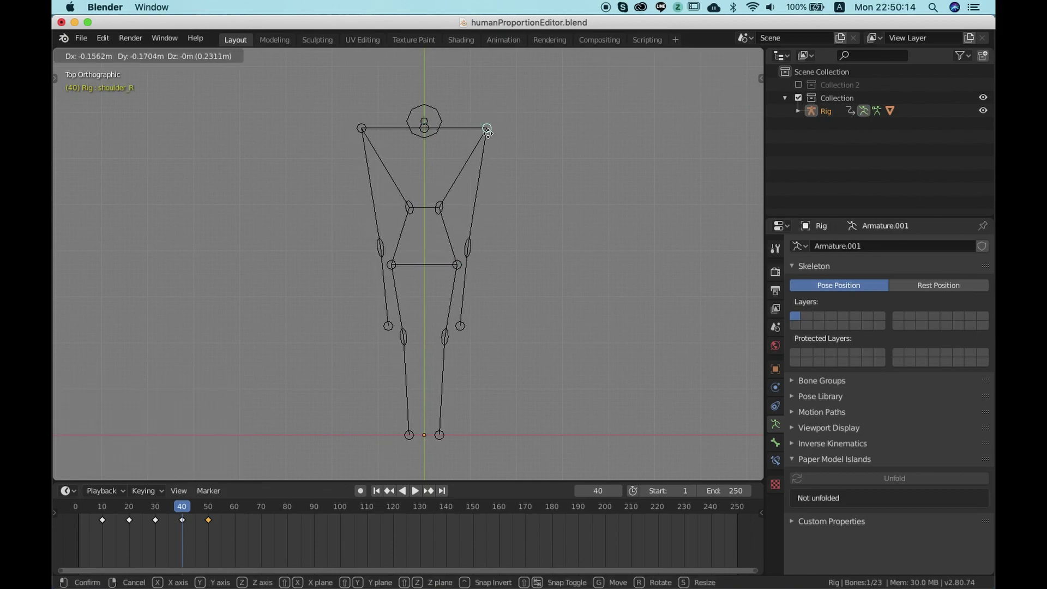
pyautogui.press('Escape')
pyautogui.click(424, 130)
pyautogui.press('g')
pyautogui.press('Escape')
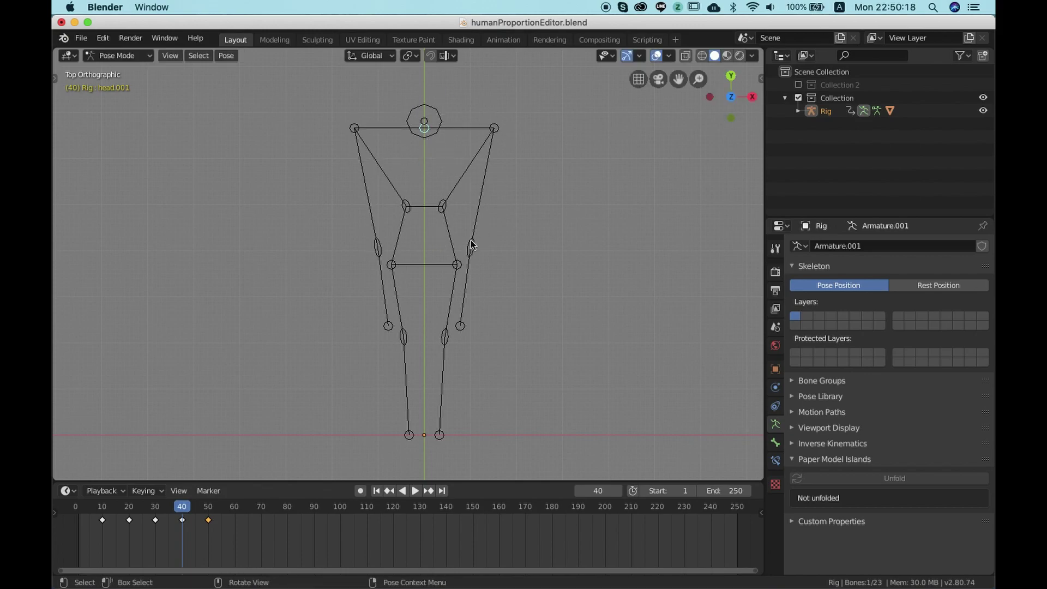
pyautogui.keyDown('shift'); pyautogui.moveTo(558, 218); pyautogui.dragTo(578, 233, button='middle'); pyautogui.keyUp('shift')
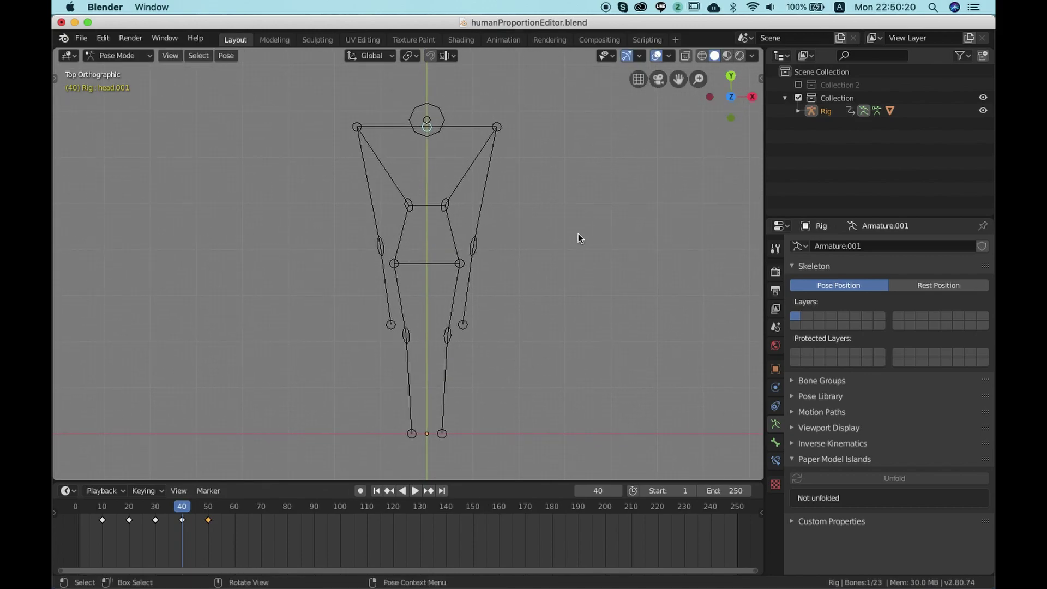
pyautogui.hotkey('alt', 'a')
# - Raise the right elbow outward, then play the animation and scrub back to frame 40
pyautogui.click(474, 248)
pyautogui.press('g')
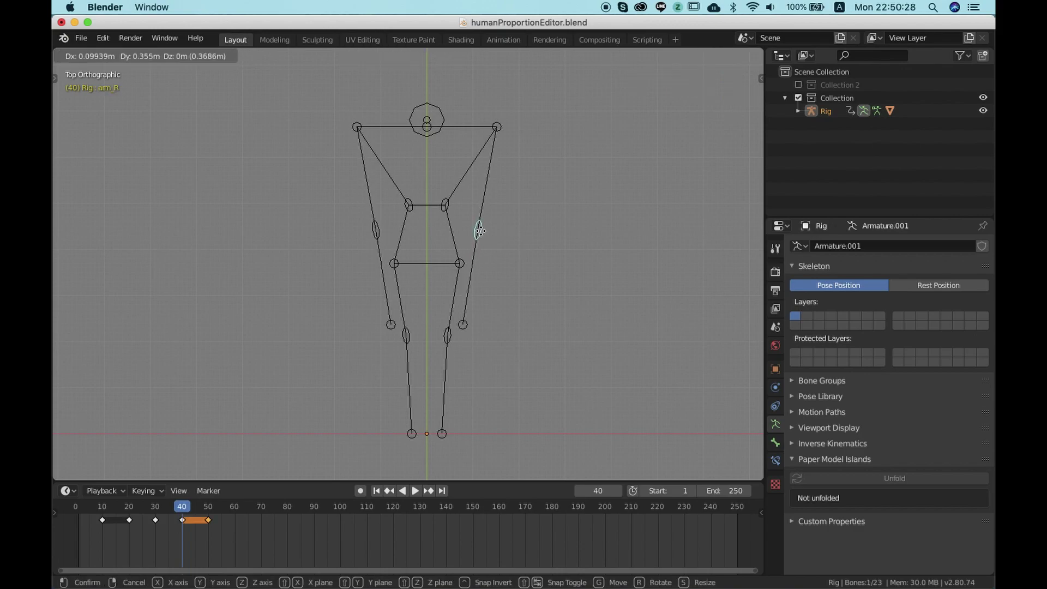
pyautogui.click(482, 235)
pyautogui.press('space')
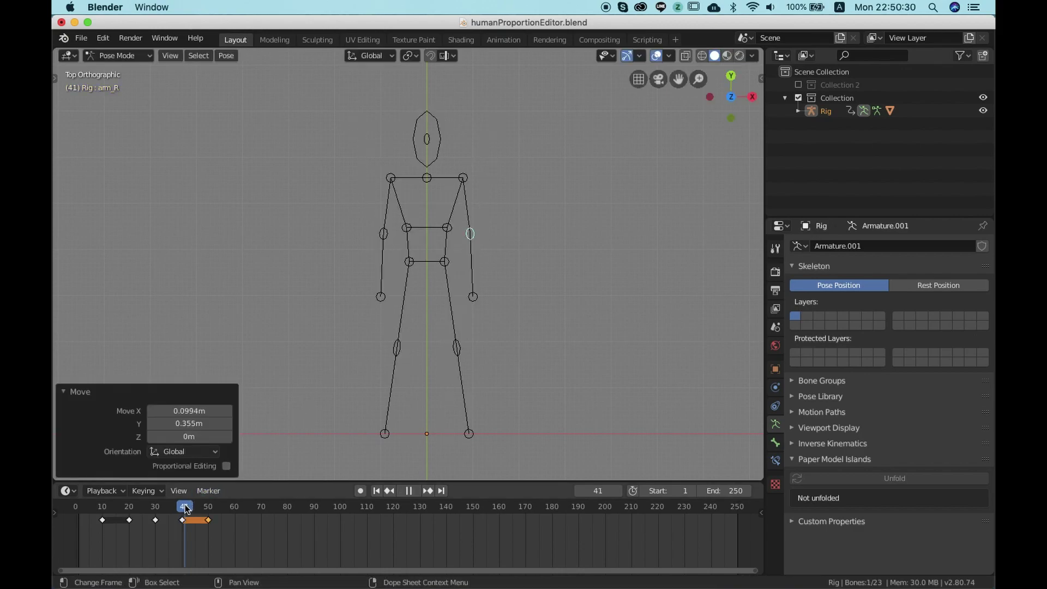
pyautogui.moveTo(202, 506); pyautogui.dragTo(118, 367)
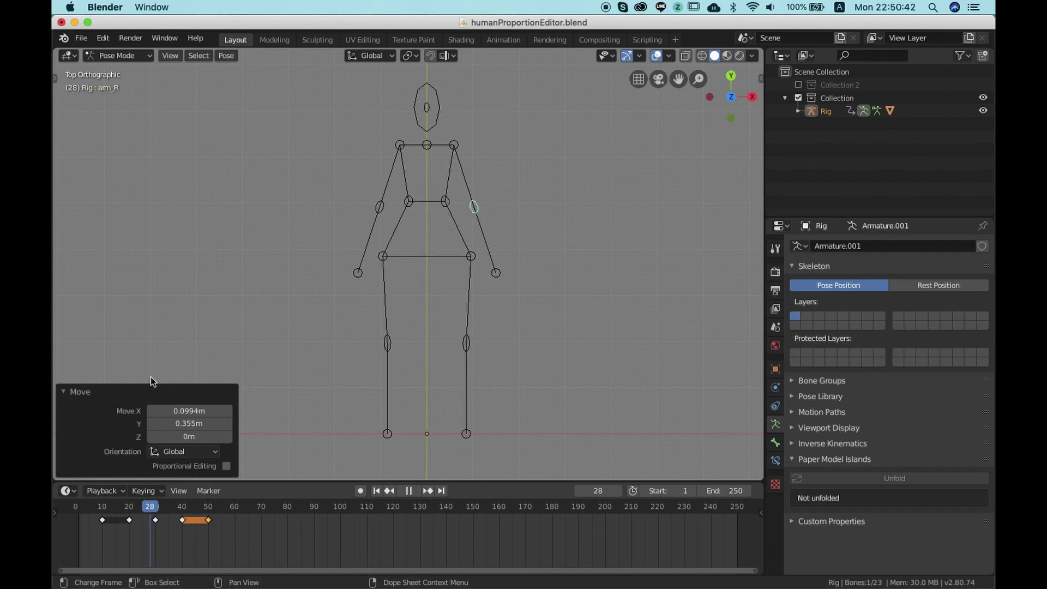
pyautogui.moveTo(129, 382); pyautogui.dragTo(182, 368)
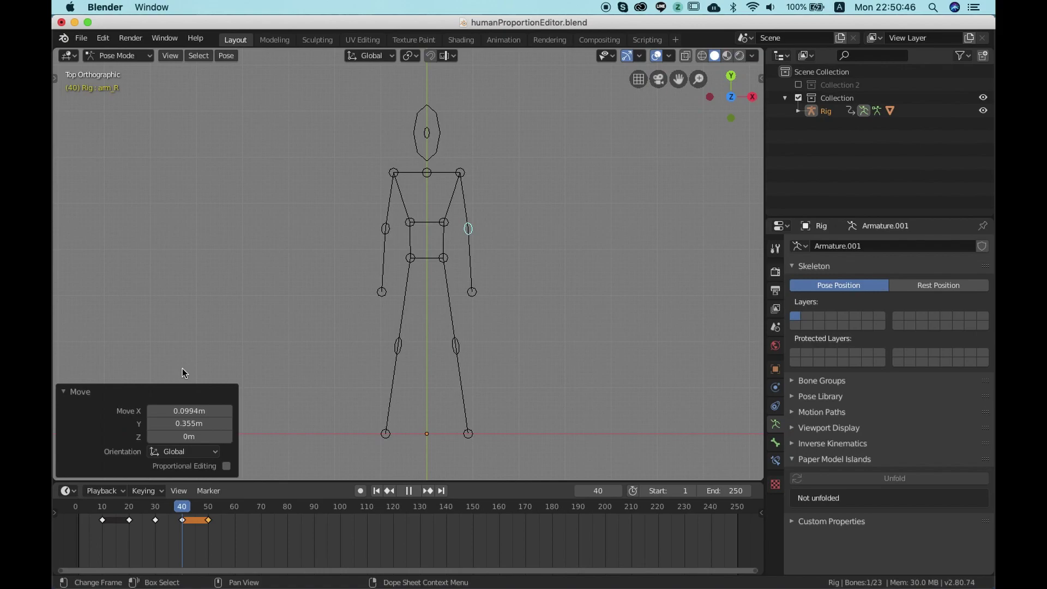
pyautogui.press('space')
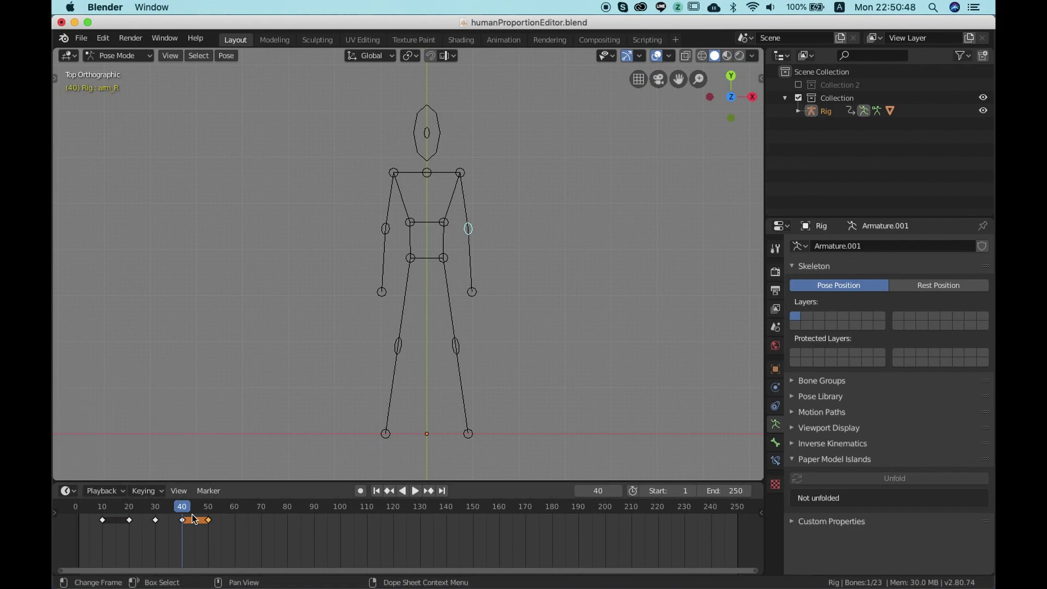
# - Replay the animation, scrubbing forward to frame 50 and back to frame 31
pyautogui.press('space')
pyautogui.moveTo(187, 510)
pyautogui.mouseDown()
pyautogui.moveTo(218, 512)
pyautogui.moveTo(183, 522)
pyautogui.mouseUp()
pyautogui.moveTo(180, 521); pyautogui.dragTo(210, 528)
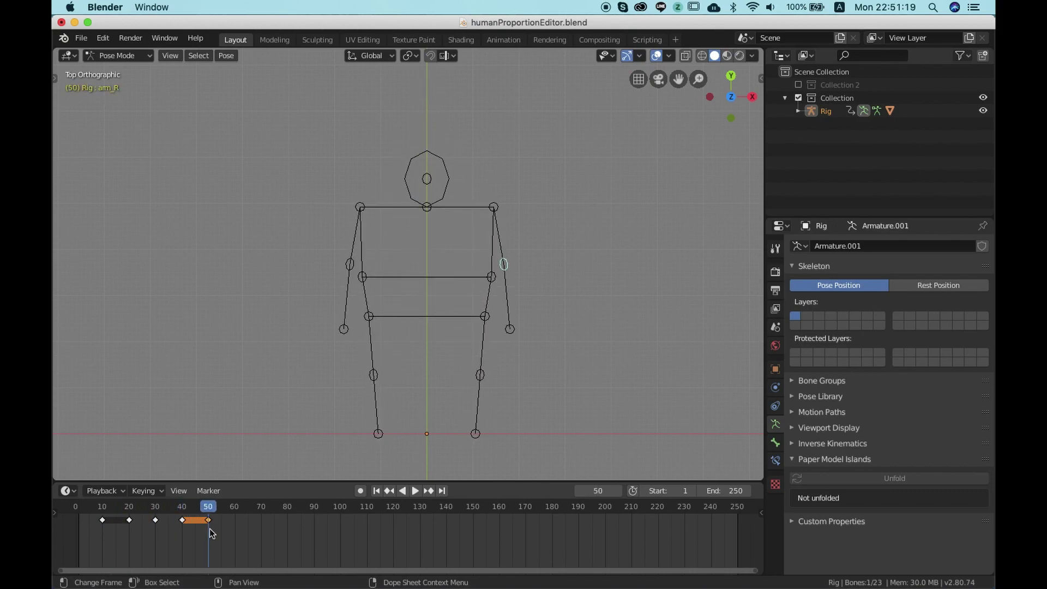
pyautogui.scroll(-1, 349, 428)
pyautogui.scroll(-1, 361, 406)
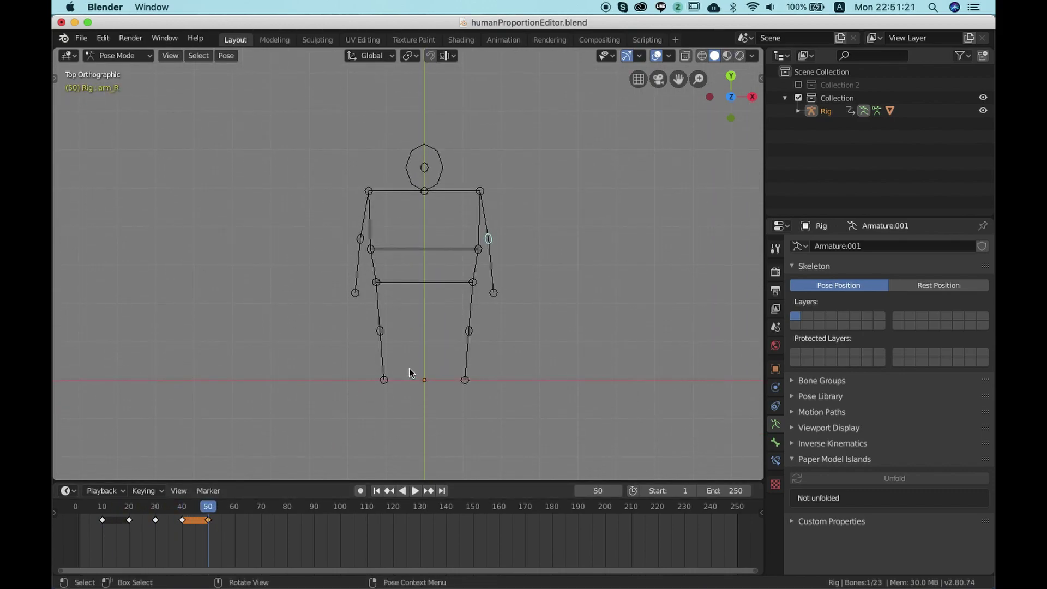
# - Deselect the arm bone, return to frame 40, and switch to the Mischief sketches
pyautogui.click(537, 130)
pyautogui.scroll(-2, 533, 132)
pyautogui.scroll(5, 534, 147)
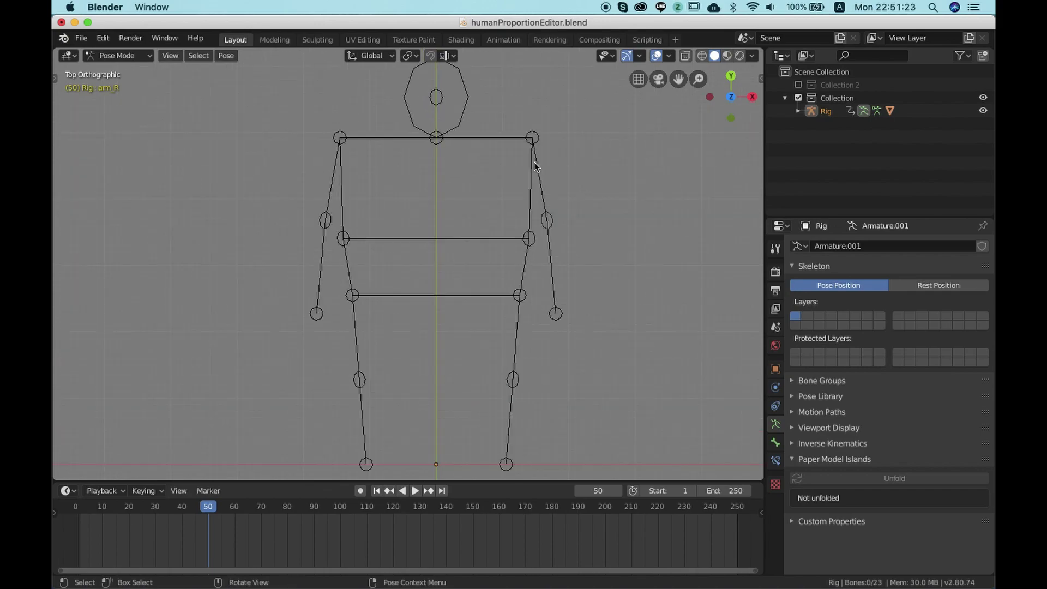
pyautogui.scroll(-2, 531, 161)
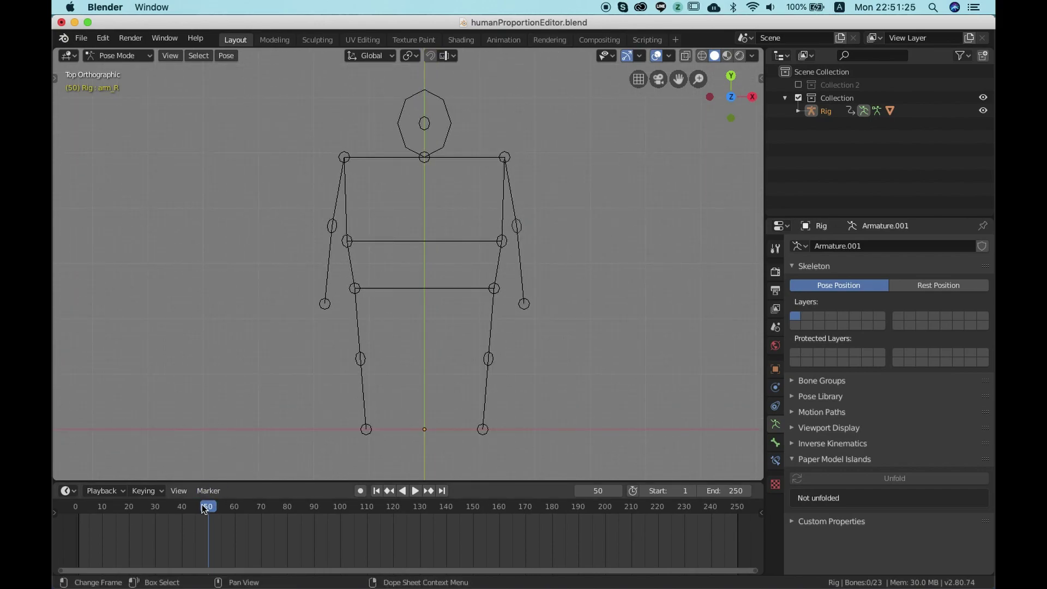
pyautogui.moveTo(202, 505); pyautogui.dragTo(181, 506)
pyautogui.hotkey('ctrl', 'Right')
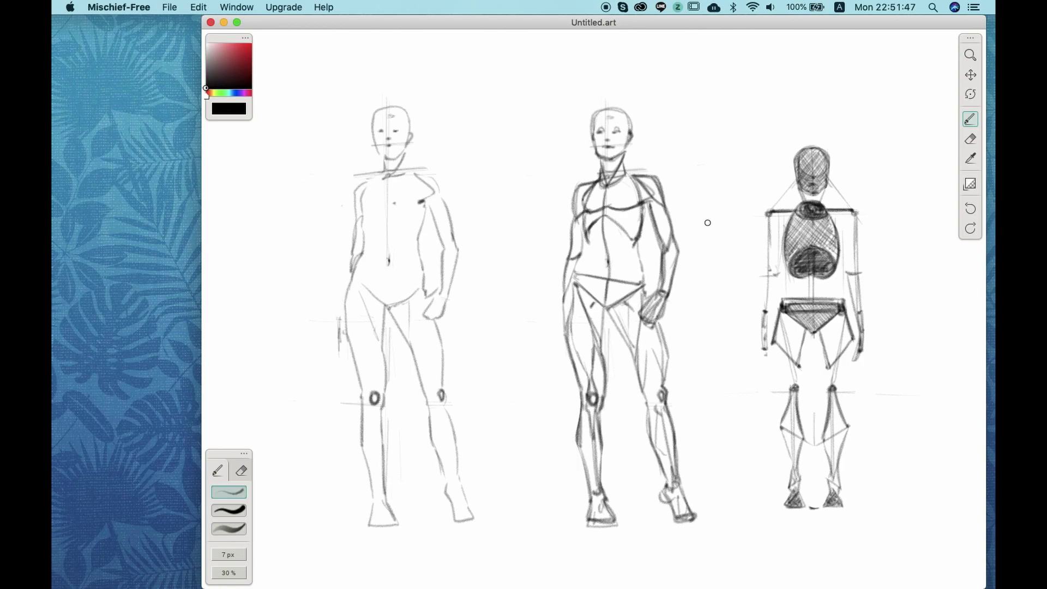
# - Draw pencil strokes along the right figure's hip and down to its inner thigh
pyautogui.moveTo(781, 316); pyautogui.dragTo(774, 342)
pyautogui.moveTo(775, 344); pyautogui.dragTo(799, 365)
# - Back in Blender, orbit the view and move the right hip joint lower
pyautogui.hotkey('ctrl', 'Left')
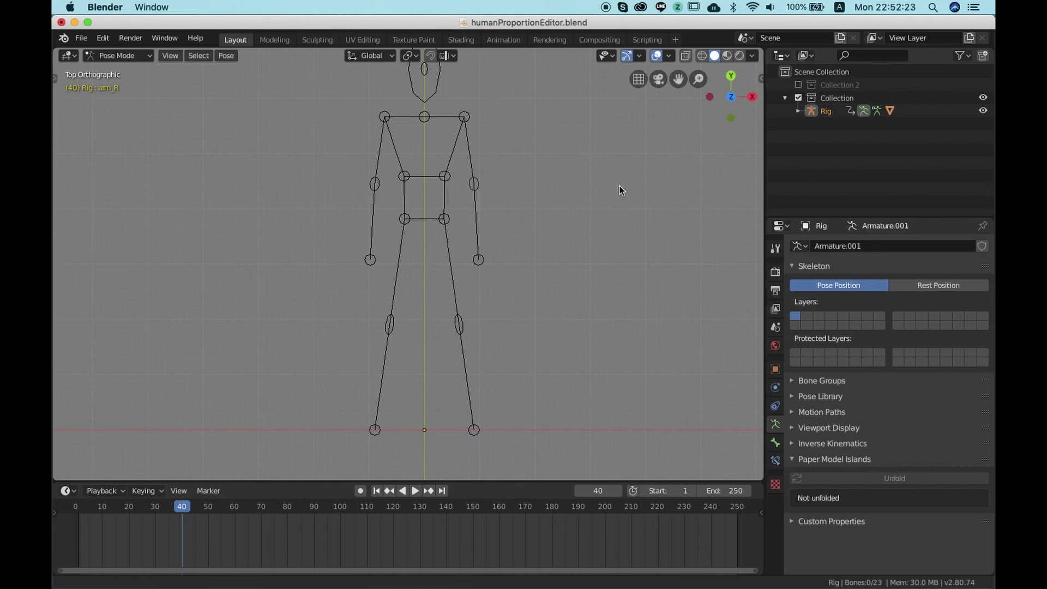
pyautogui.scroll(-3, 625, 227)
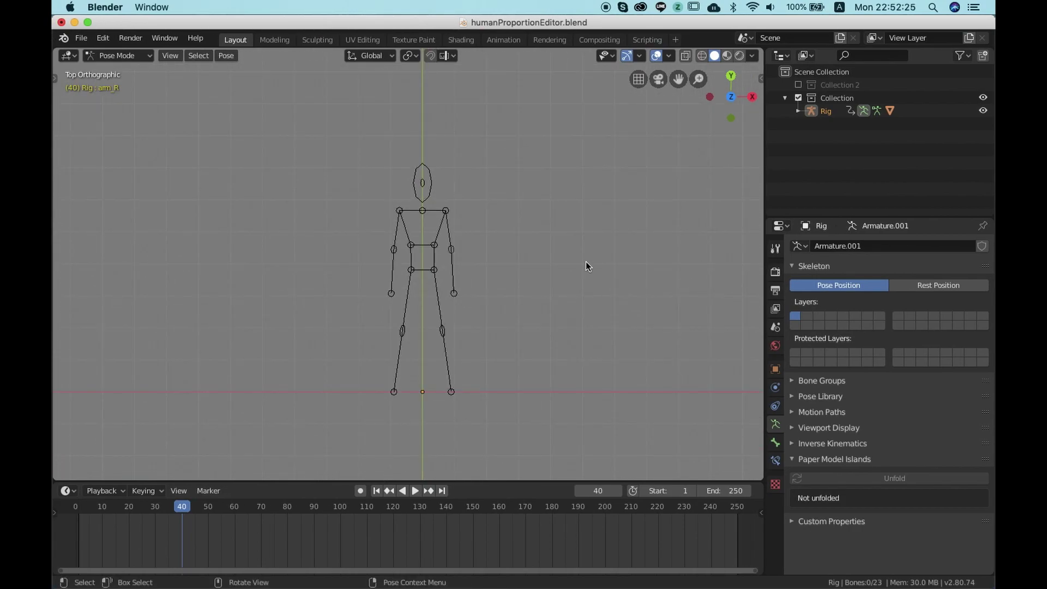
pyautogui.moveTo(586, 262); pyautogui.dragTo(463, 272, button='middle')
pyautogui.click(462, 242)
pyautogui.press('g')
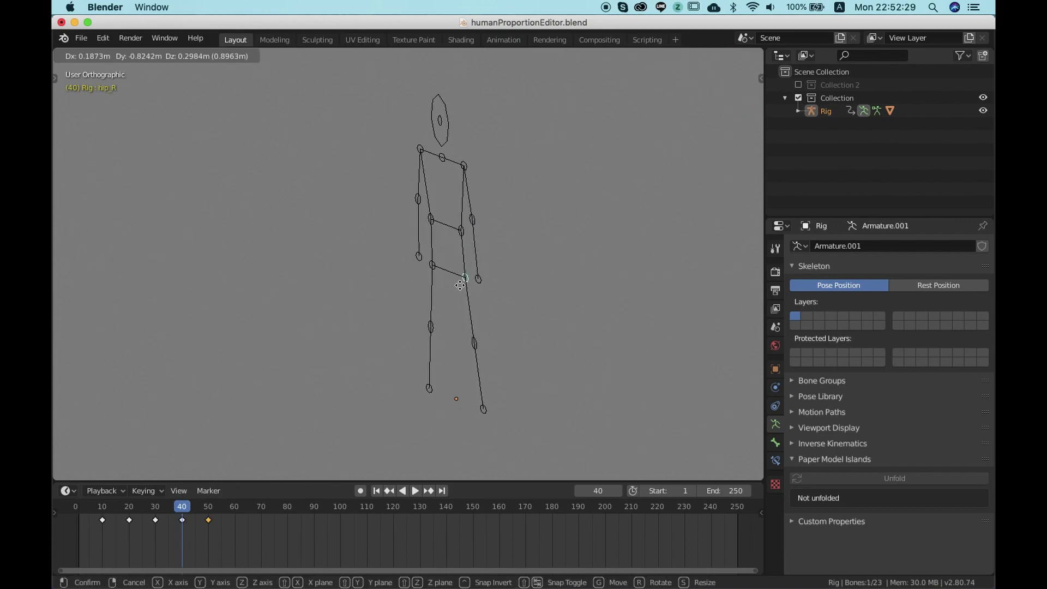
pyautogui.click(462, 283)
# - Raise the right hand straight out sideways into a T-pose, then return to top view
pyautogui.click(478, 279)
pyautogui.press('g')
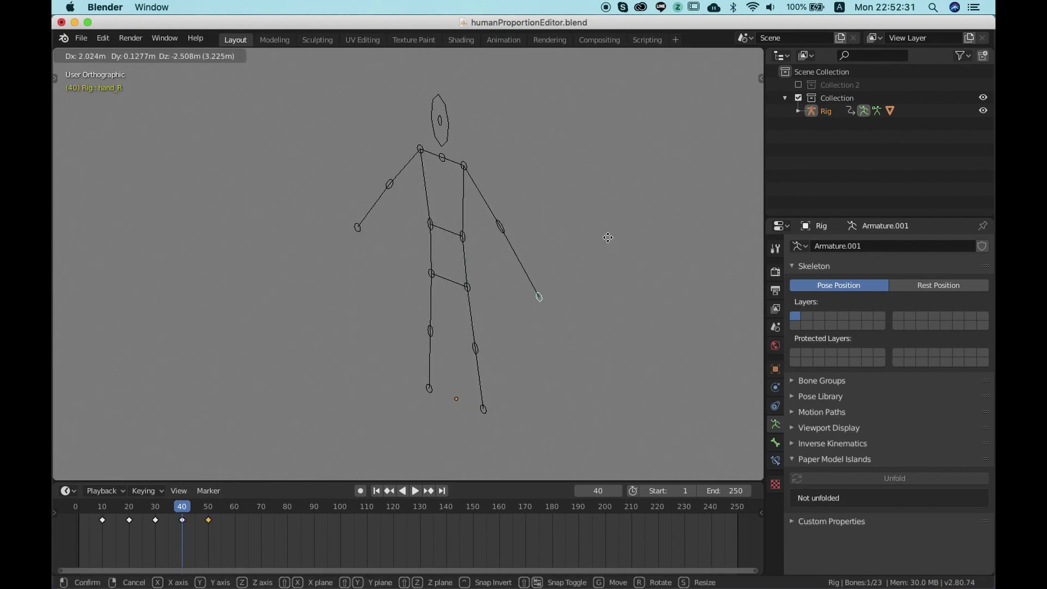
pyautogui.click(583, 241)
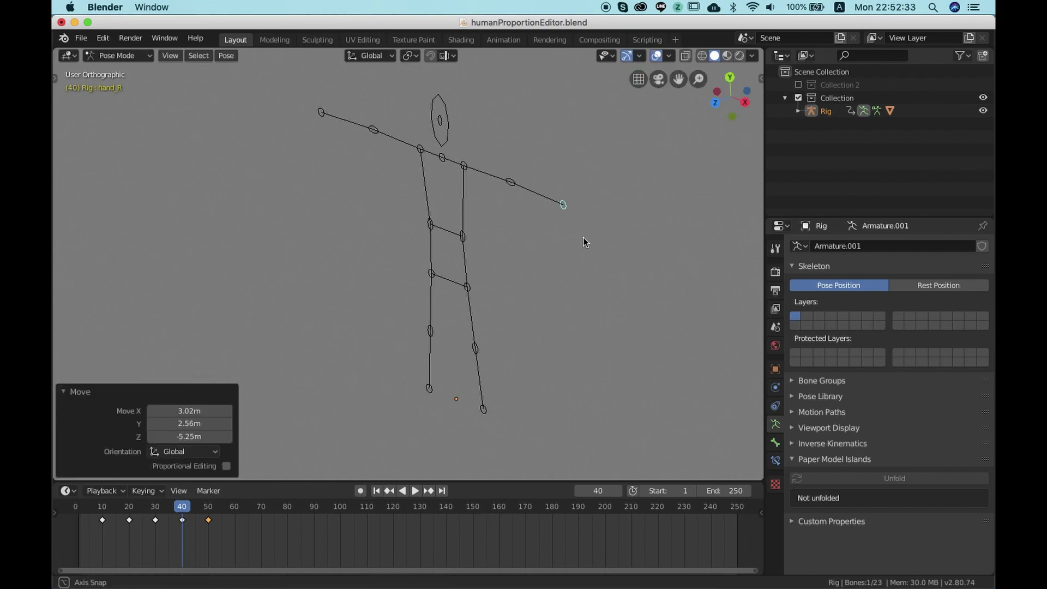
pyautogui.moveTo(584, 241); pyautogui.dragTo(487, 250, button='middle')
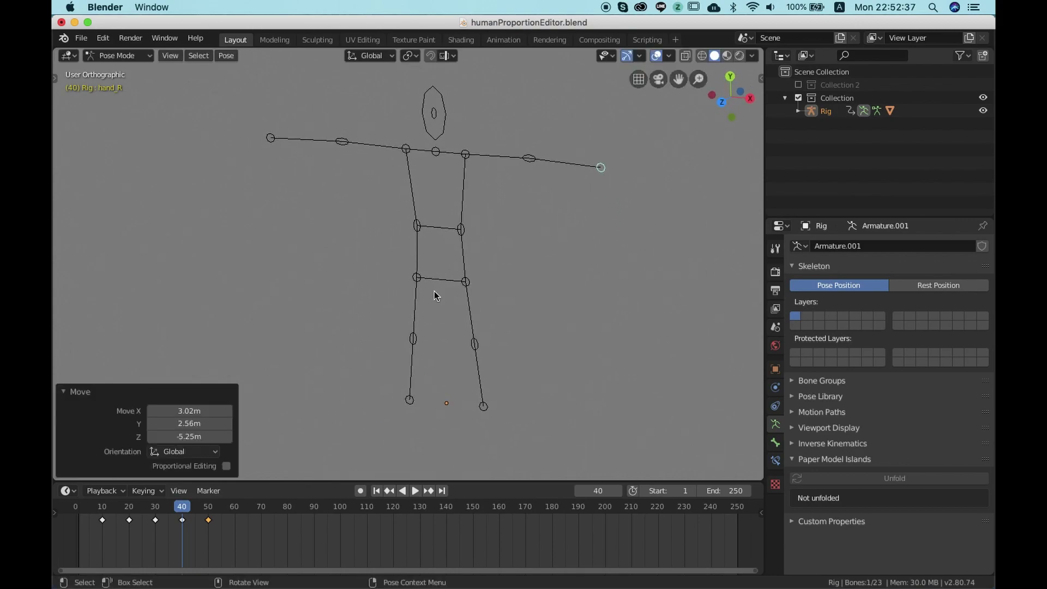
pyautogui.keyDown('alt'); pyautogui.moveTo(452, 309); pyautogui.dragTo(430, 257, button='middle'); pyautogui.keyUp('alt')
pyautogui.click(401, 200)
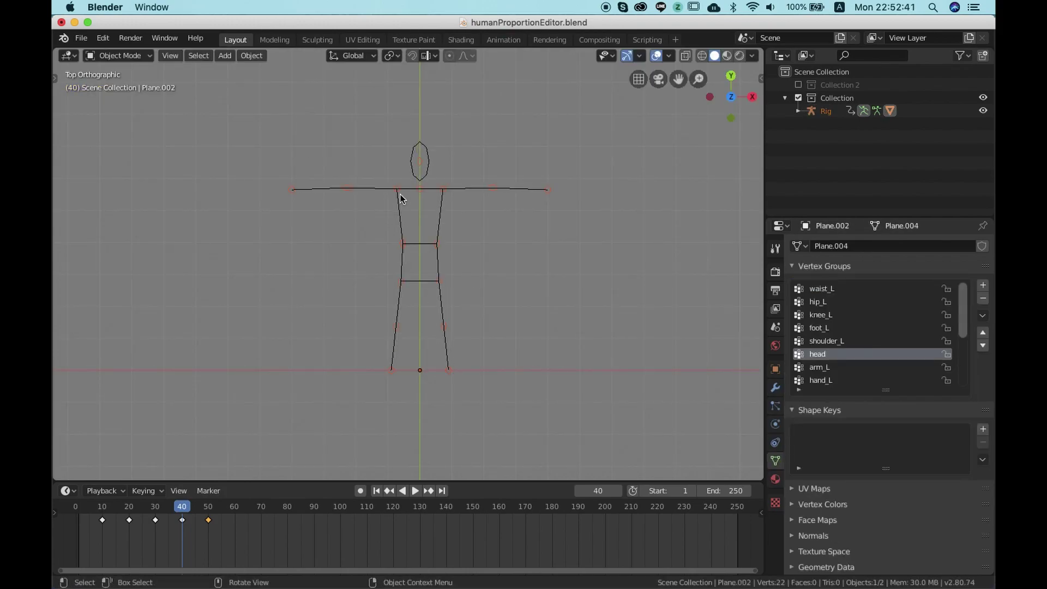
pyautogui.click(495, 239)
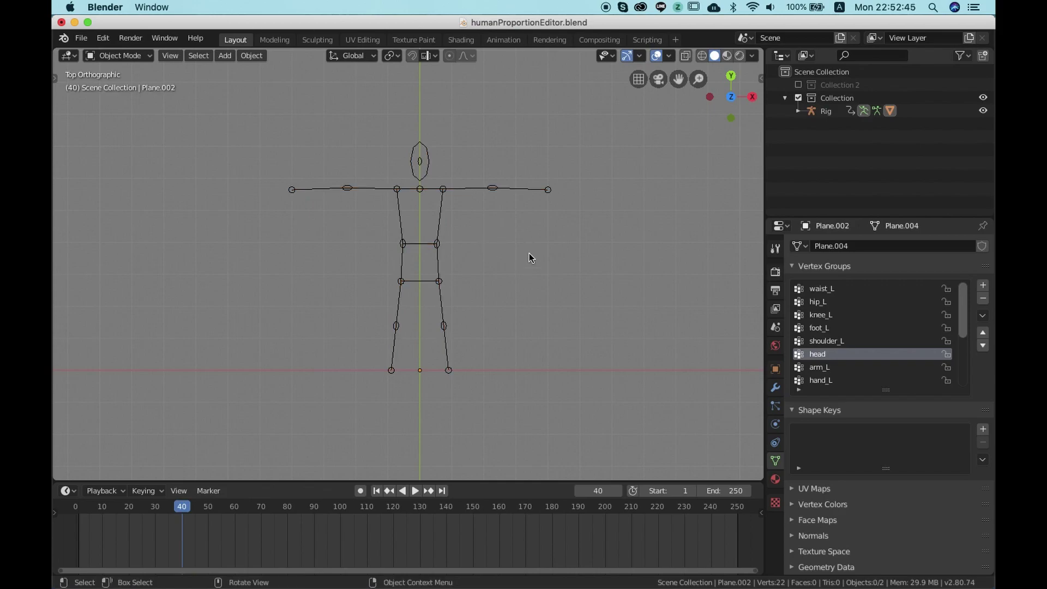
pyautogui.scroll(-2, 529, 253)
pyautogui.scroll(4, 529, 253)
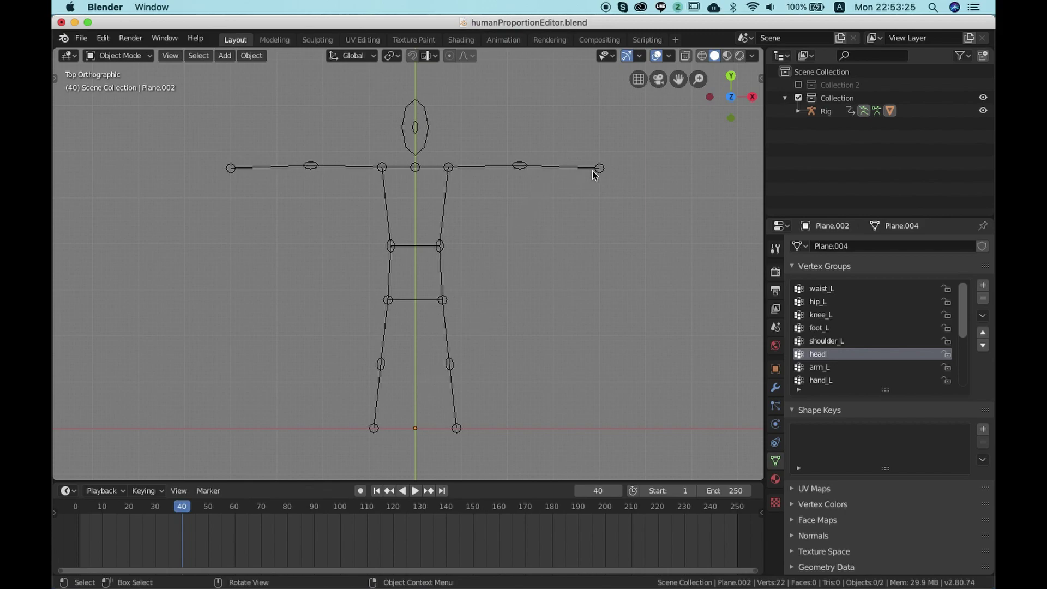
# - In Pose Mode on the rig, bring the feet together and raise and narrow the hips
pyautogui.click(460, 424)
pyautogui.hotkey('ctrl', 'Tab')
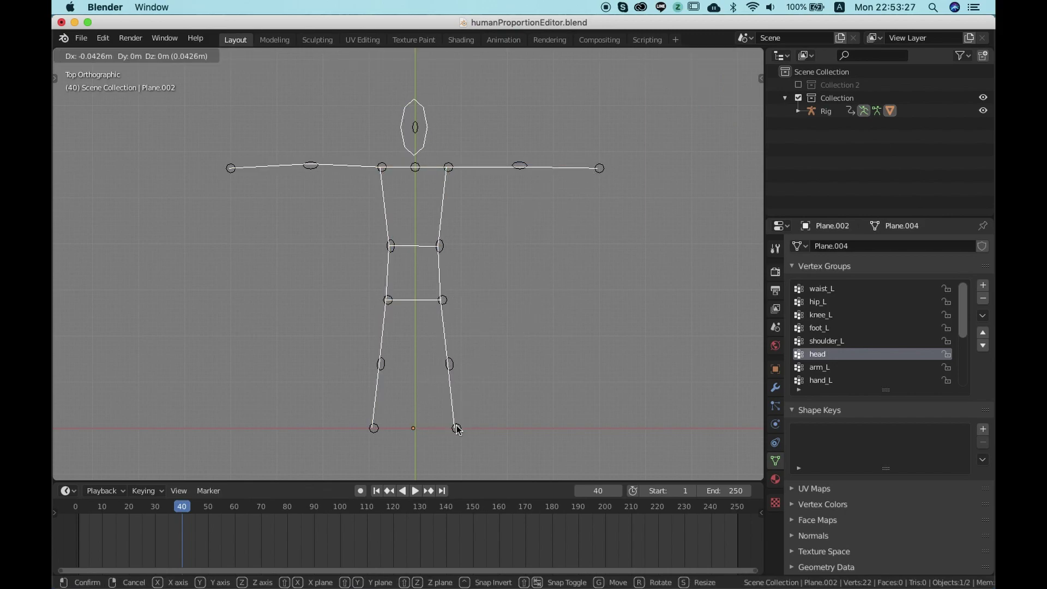
pyautogui.click(458, 433)
pyautogui.press('g')
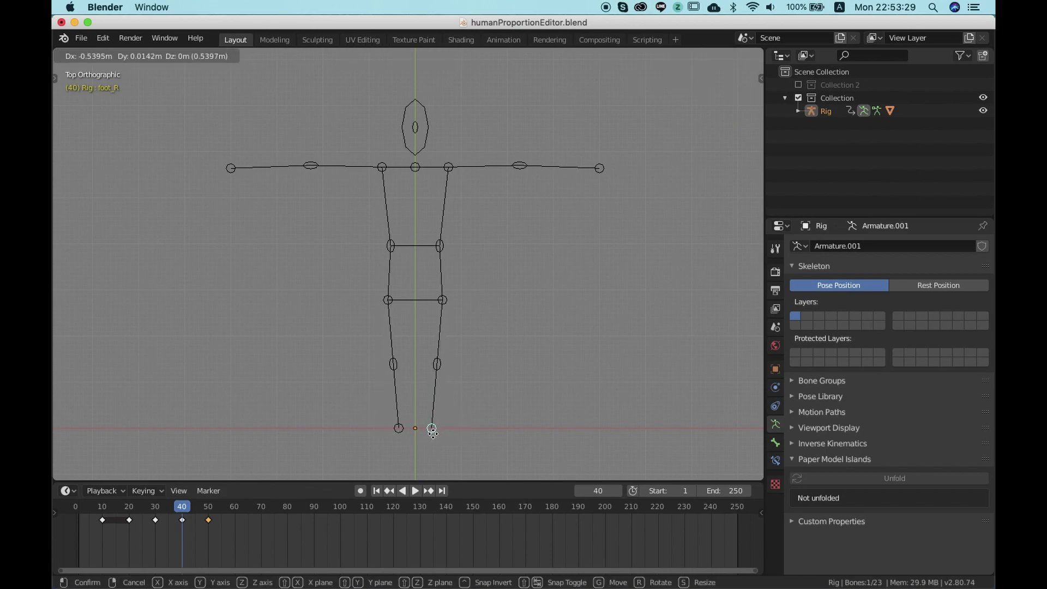
pyautogui.click(426, 434)
pyautogui.click(443, 307)
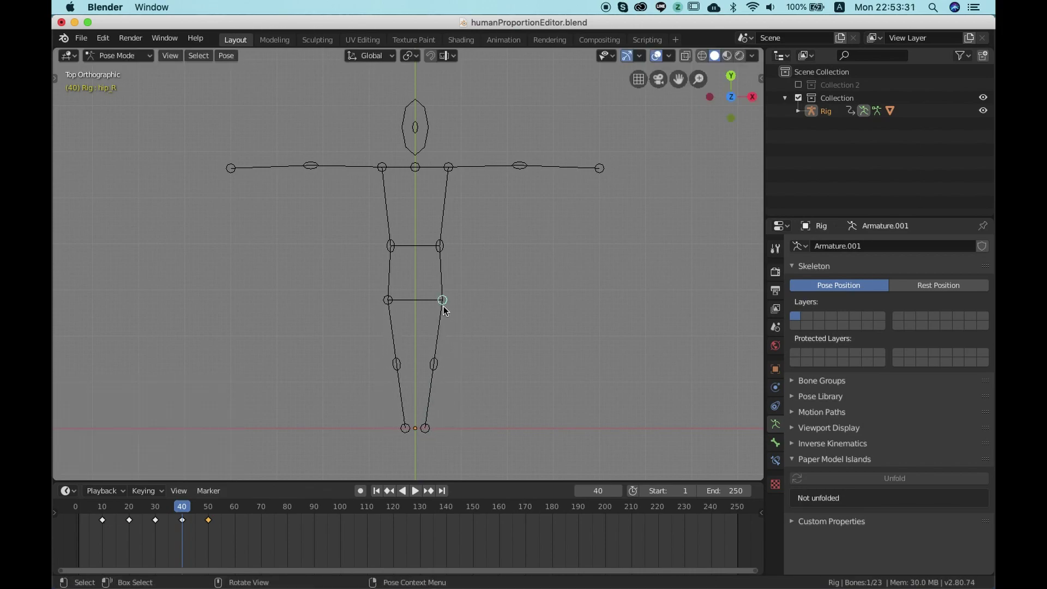
pyautogui.press('g')
pyautogui.click(435, 295)
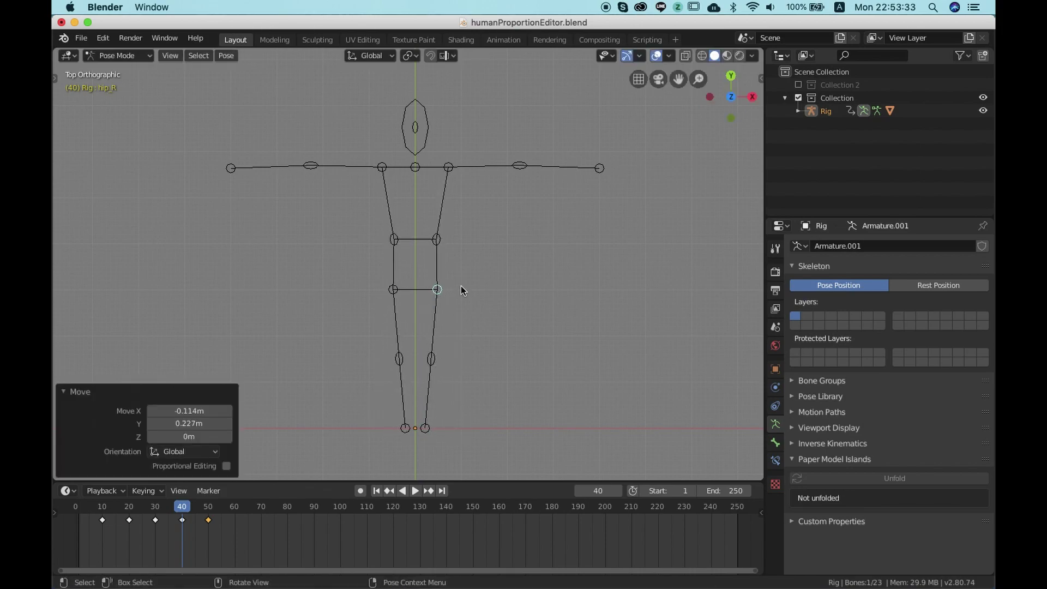
# - Flatten the head by scaling it along Y only, then raise and narrow the waist
pyautogui.click(415, 133)
pyautogui.press('s')
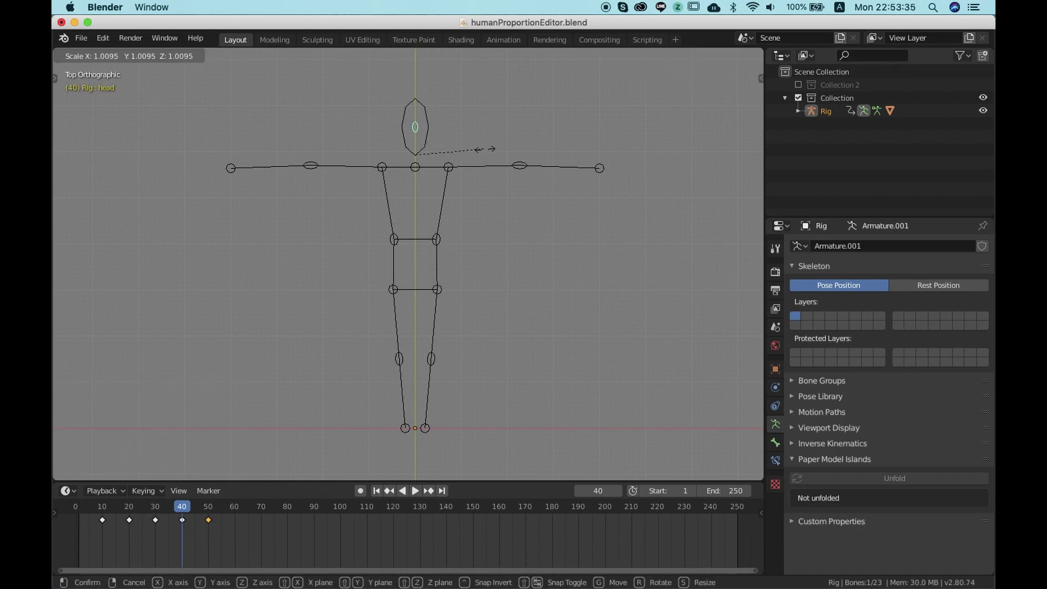
pyautogui.press('y')
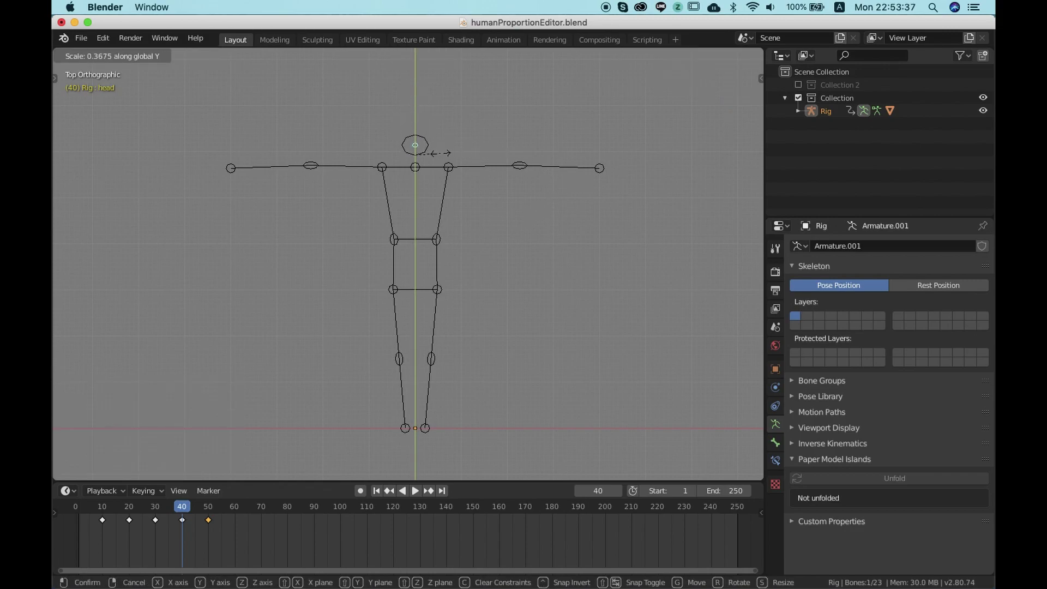
pyautogui.click(437, 153)
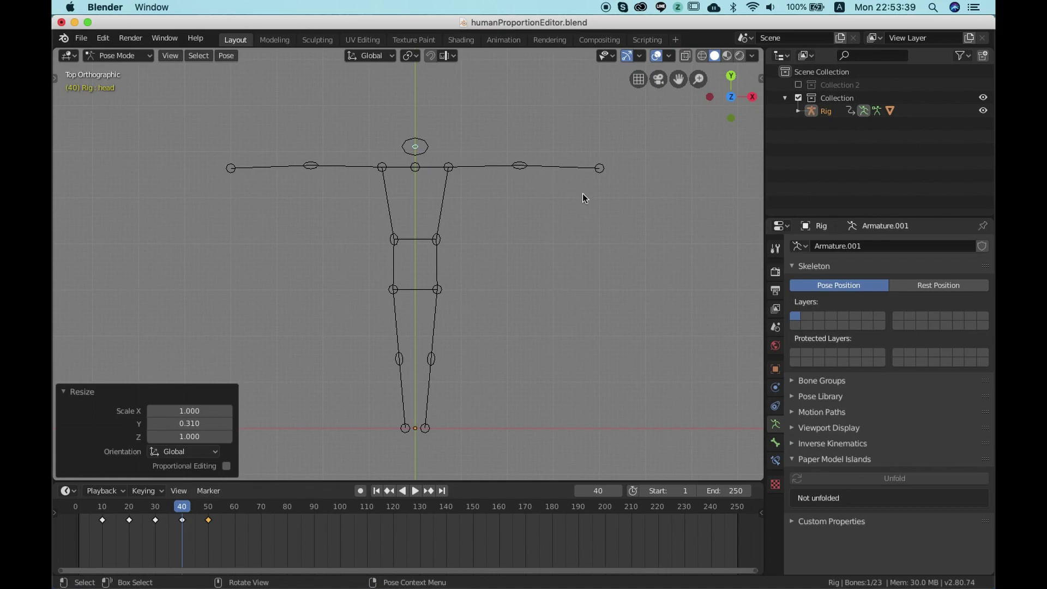
pyautogui.hotkey('alt', 'a')
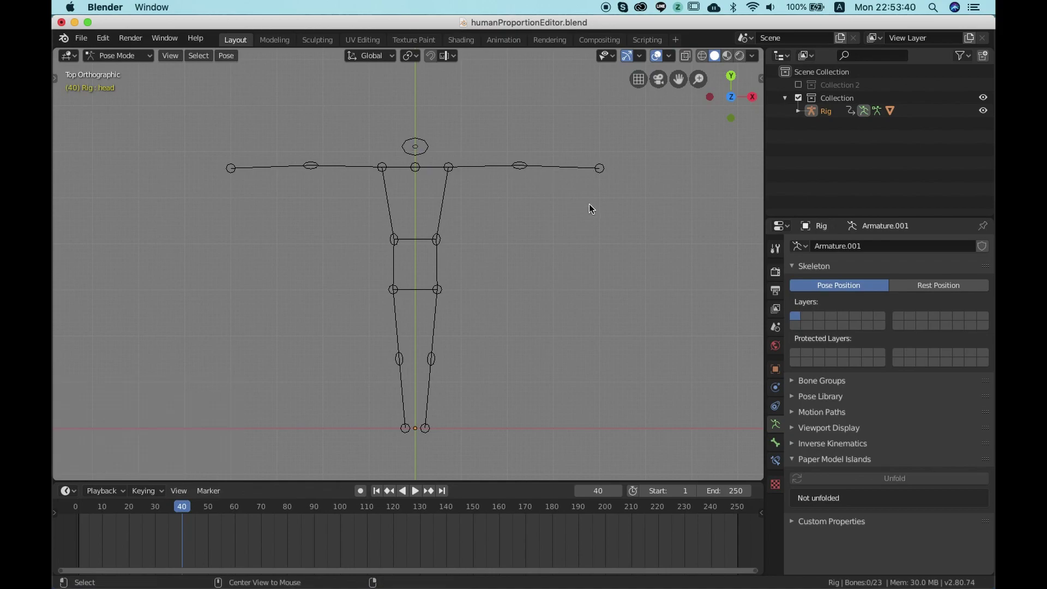
pyautogui.click(438, 239)
pyautogui.press('g')
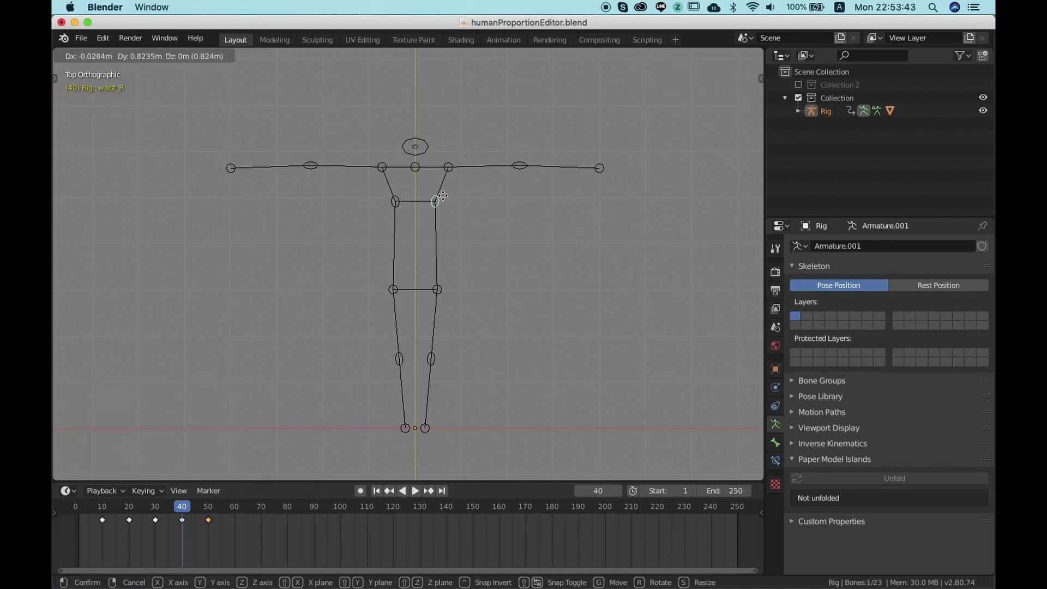
pyautogui.click(436, 265)
# - Drop the arms down beside the body and slightly adjust the elbow
pyautogui.click(604, 175)
pyautogui.press('g')
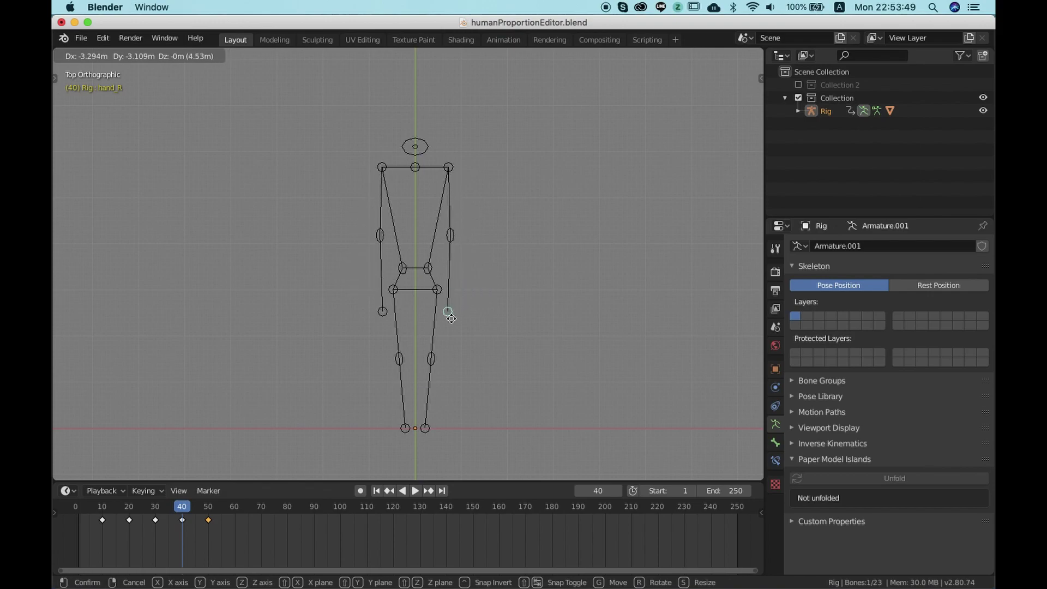
pyautogui.click(449, 316)
pyautogui.click(454, 235)
pyautogui.press('g')
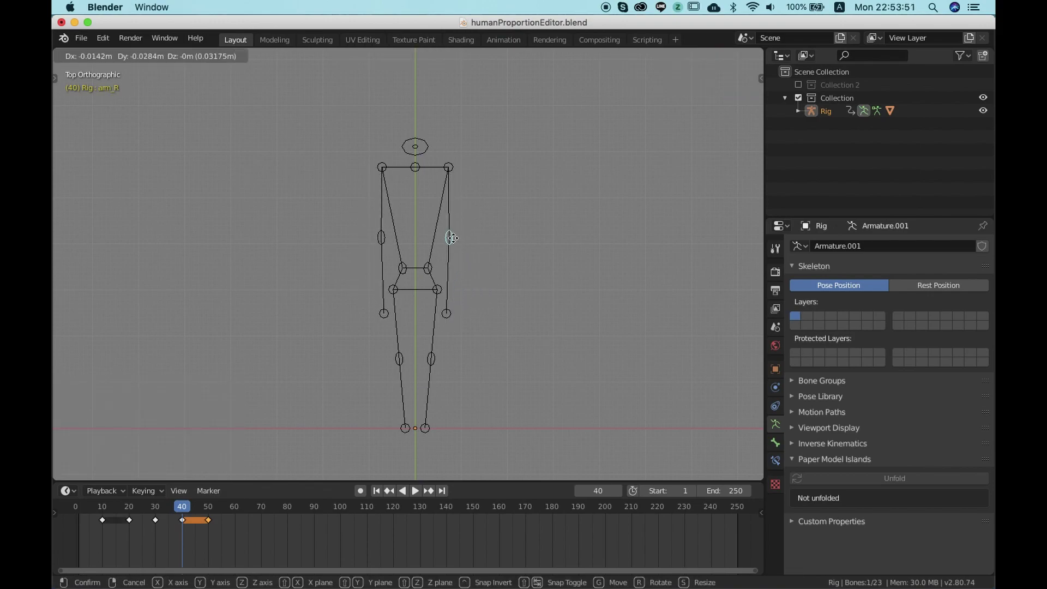
pyautogui.click(511, 271)
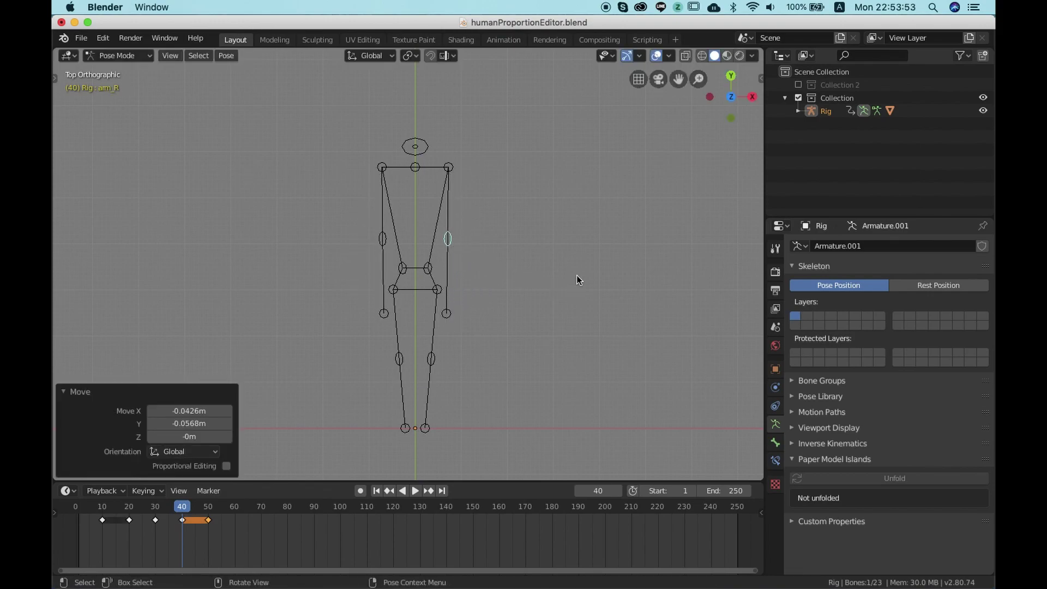
pyautogui.click(519, 186)
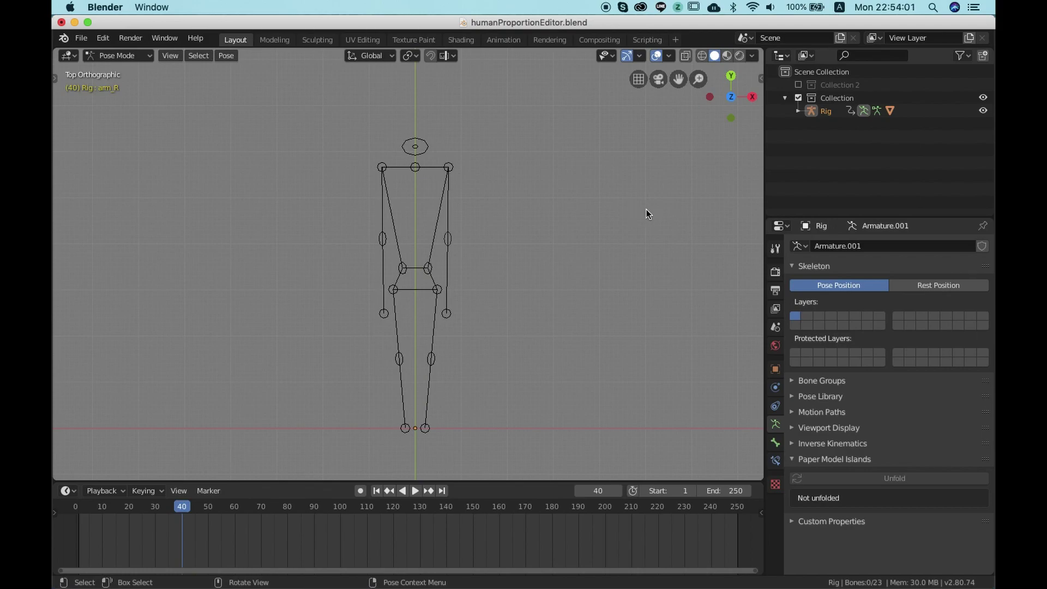
# - Move the hips higher, constrained to Y, and reposition the knee to match
pyautogui.click(441, 285)
pyautogui.press('g')
pyautogui.press('y')
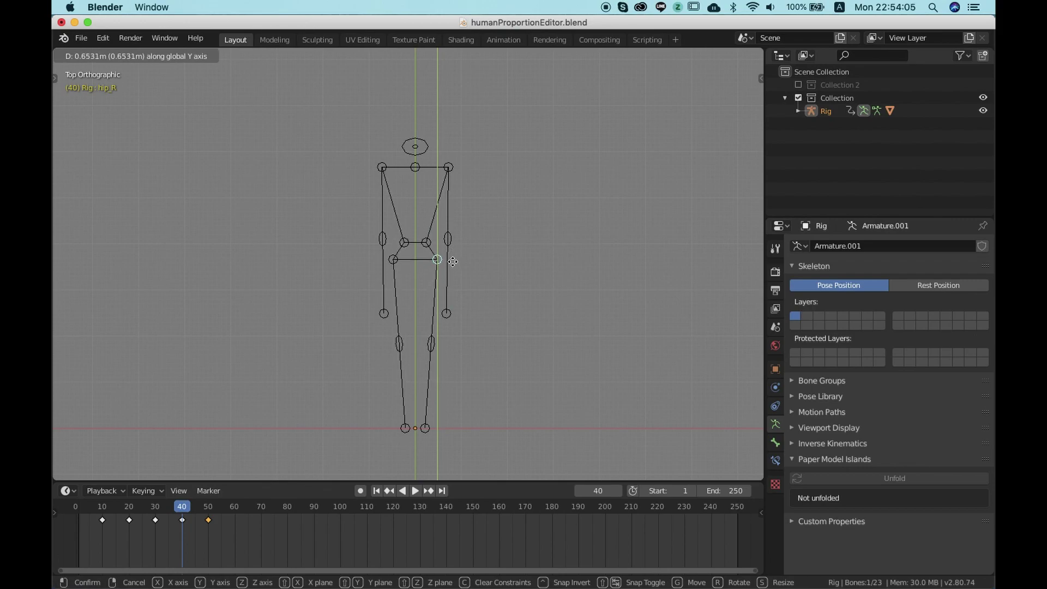
pyautogui.click(532, 263)
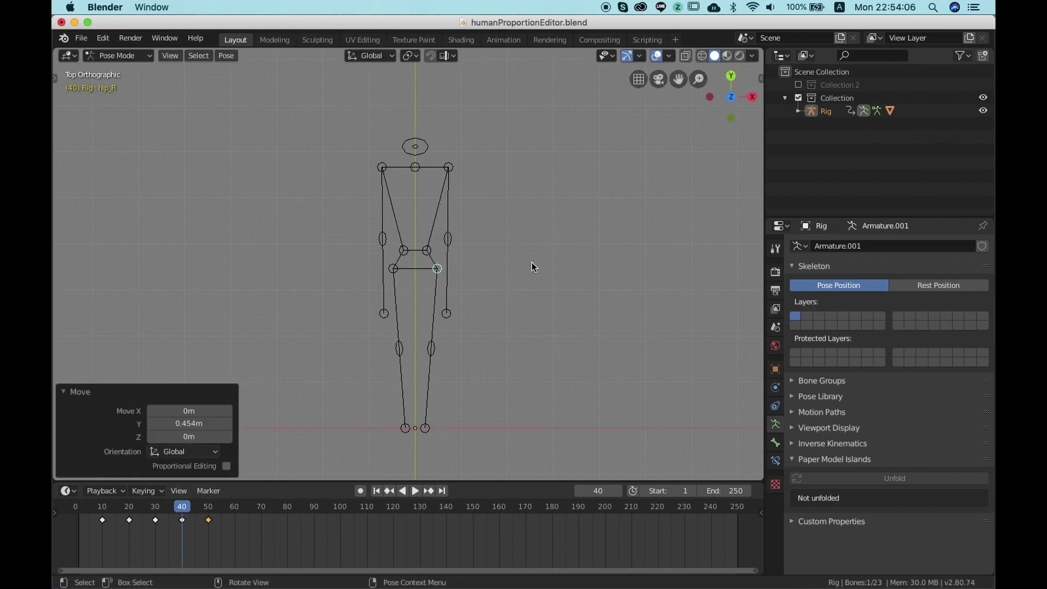
pyautogui.click(431, 347)
pyautogui.press('g')
pyautogui.click(436, 334)
pyautogui.click(548, 306)
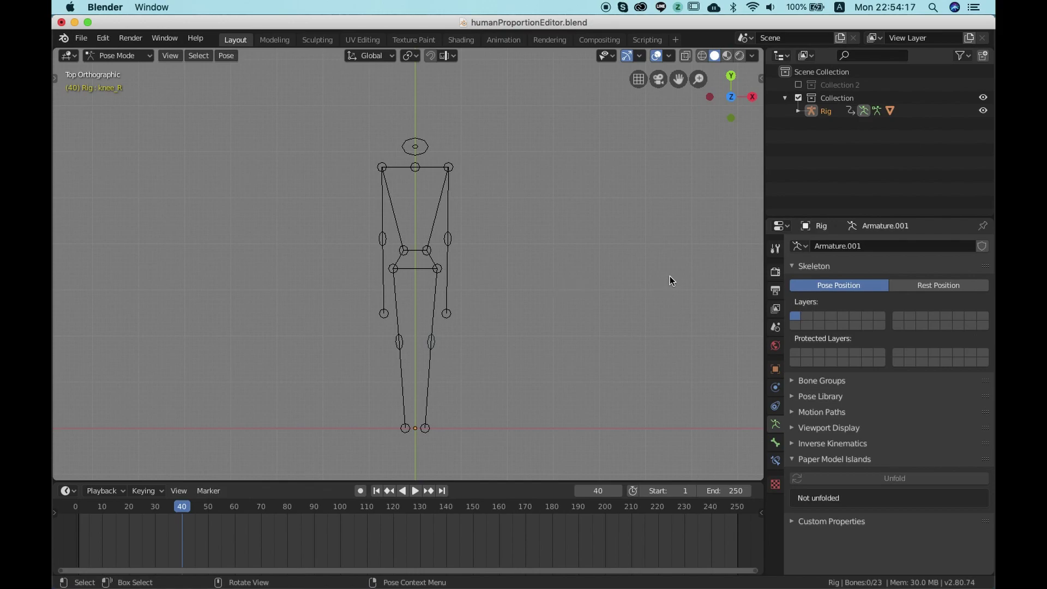
# - Switch to Mischief's three standing figure sketches and shift its window slightly left
pyautogui.hotkey('ctrl', 'Right')
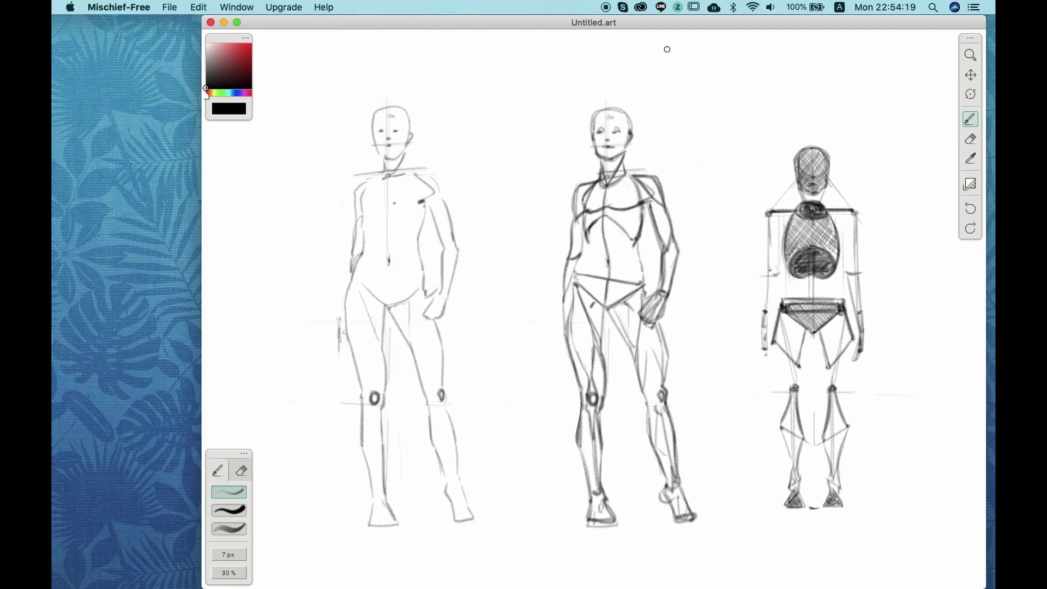
pyautogui.moveTo(667, 24); pyautogui.dragTo(656, 24)
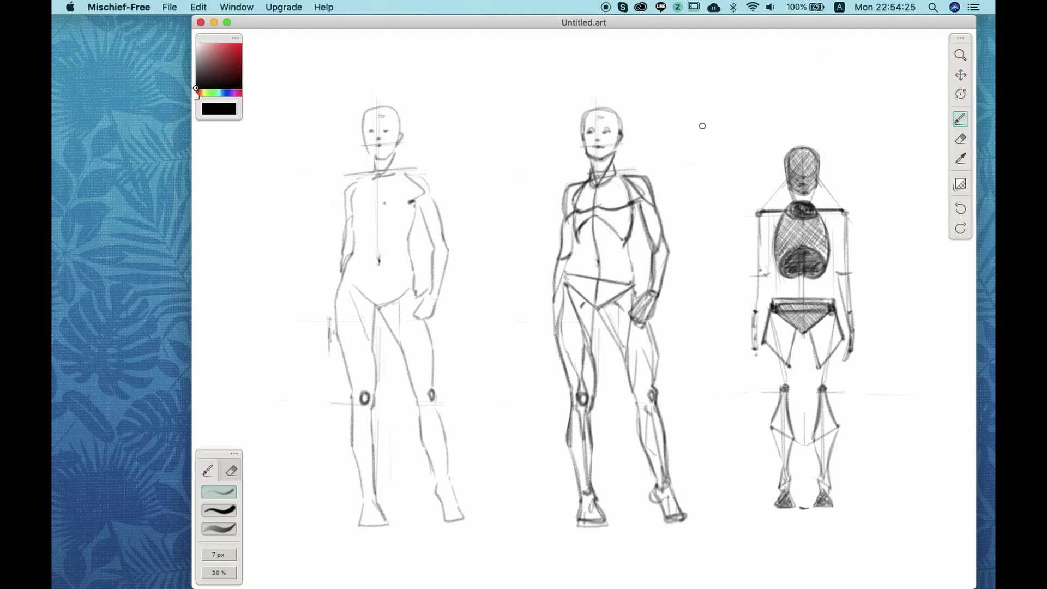
# - Switch to Chrome showing the Allusion 'Visual Library Manager' landing page
pyautogui.hotkey('ctrl', 'Right')
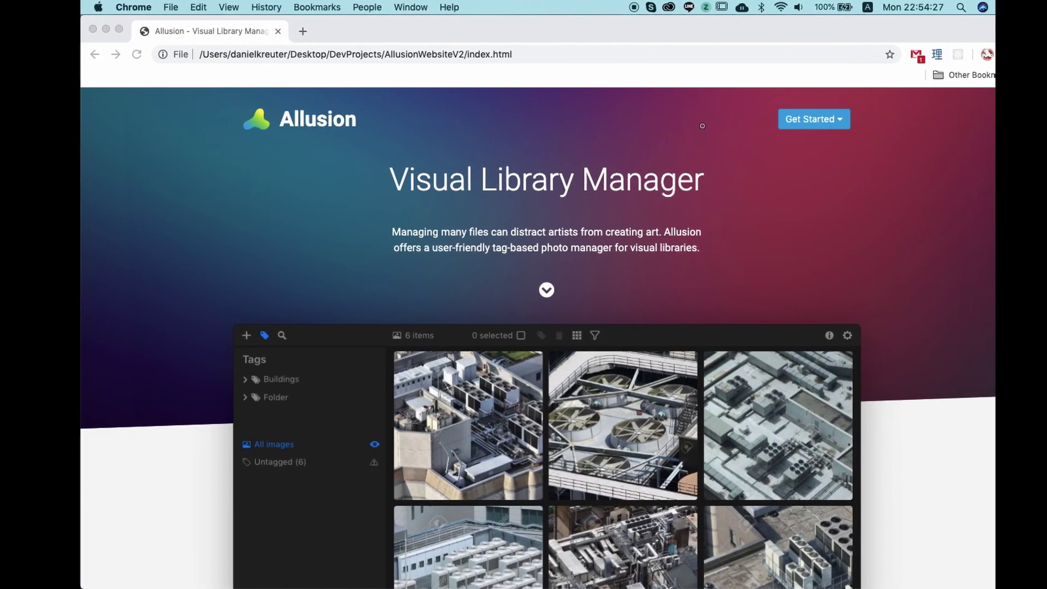